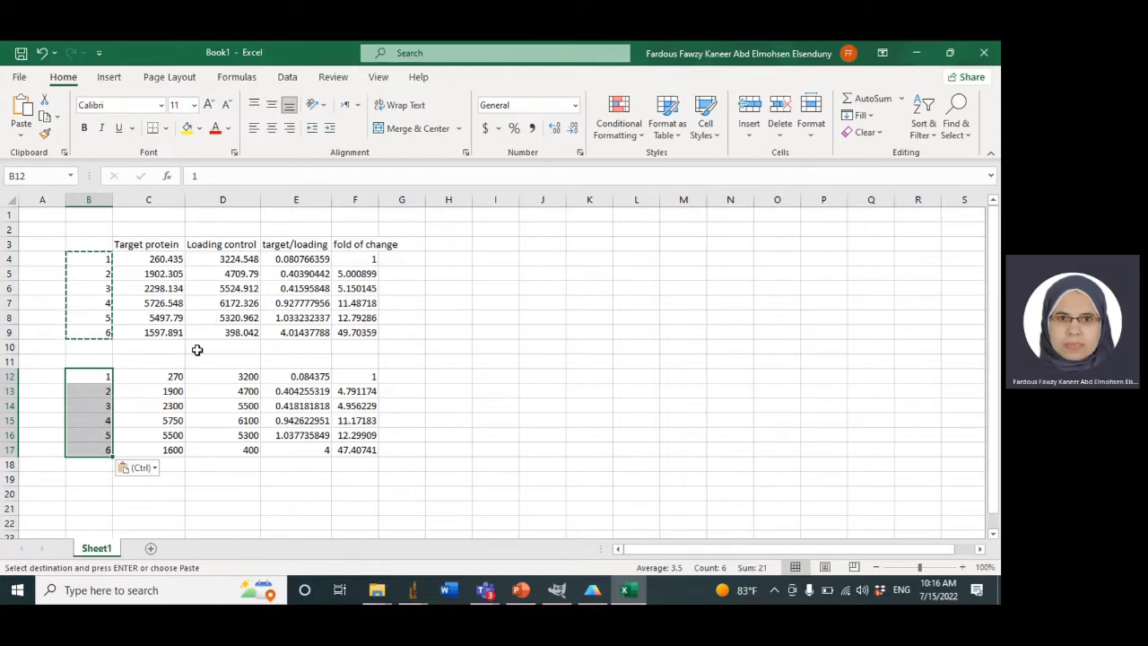
Switch to GraphPad Prism and create a new project with a Column table for replicate values stacked into columns.
{"action": "left_click", "coordinate": [354, 259]}
{"action": "left_click", "coordinate": [349, 275]}
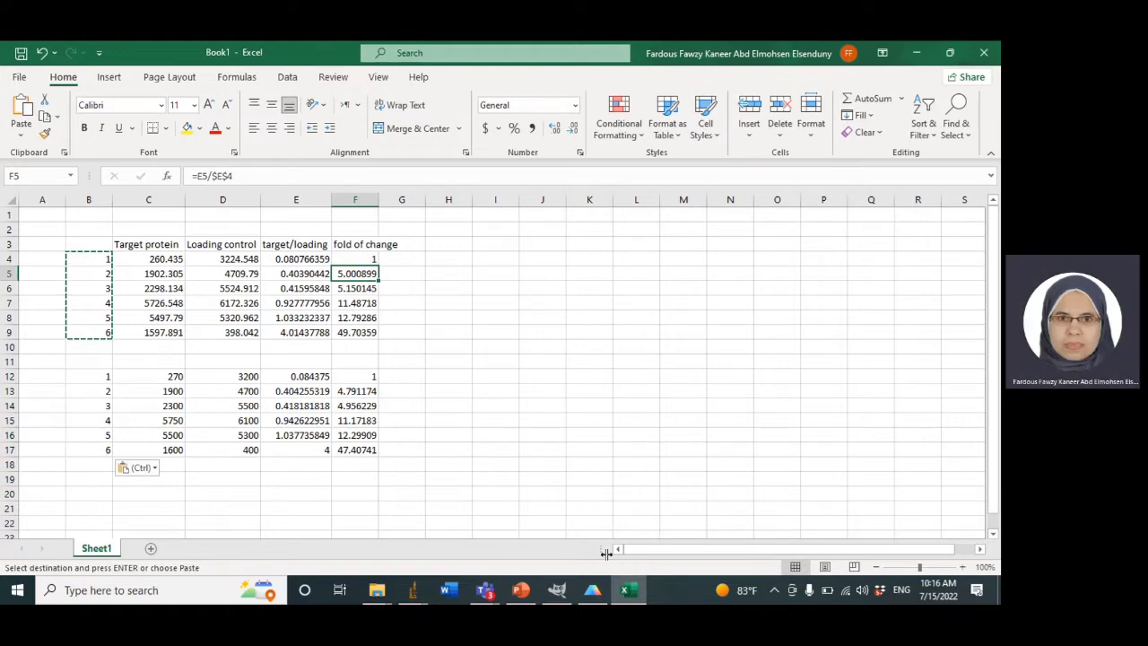
{"action": "left_click", "coordinate": [592, 590]}
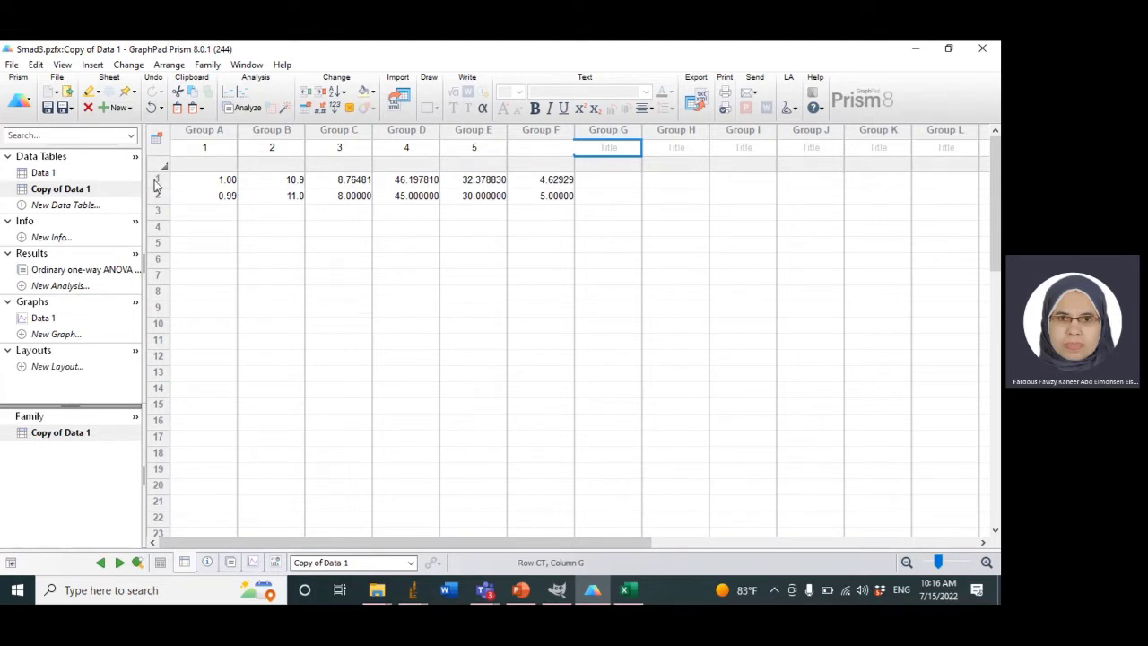
{"action": "left_click", "coordinate": [11, 66]}
{"action": "mouse_move", "coordinate": [33, 84]}
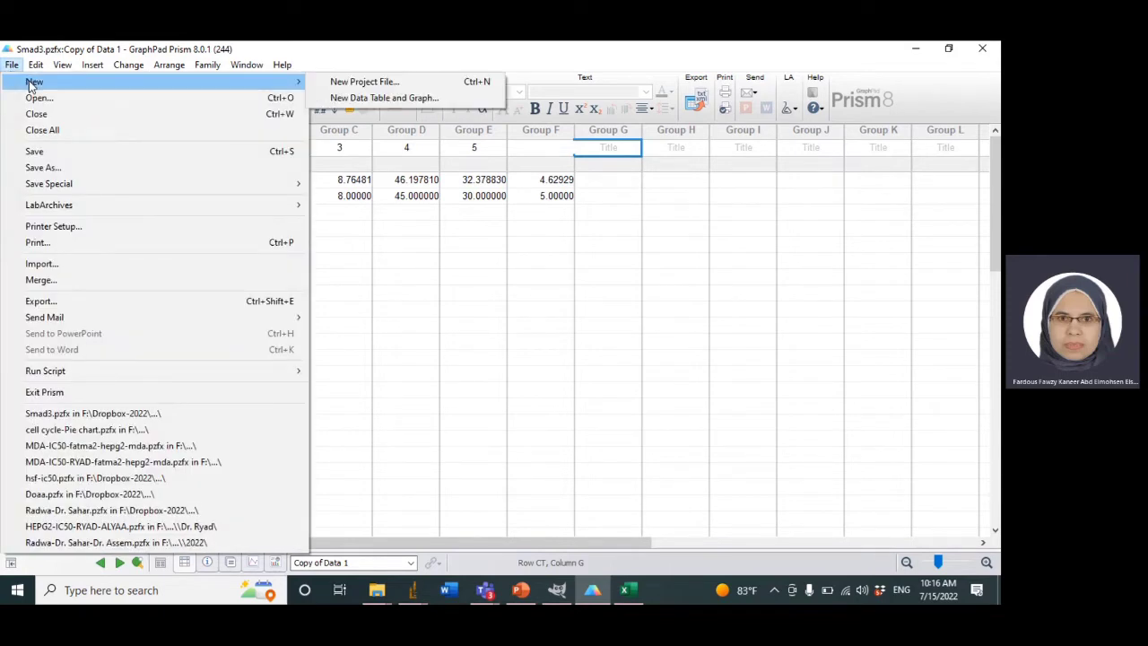
{"action": "key", "text": "Escape"}
{"action": "key", "text": "Escape"}
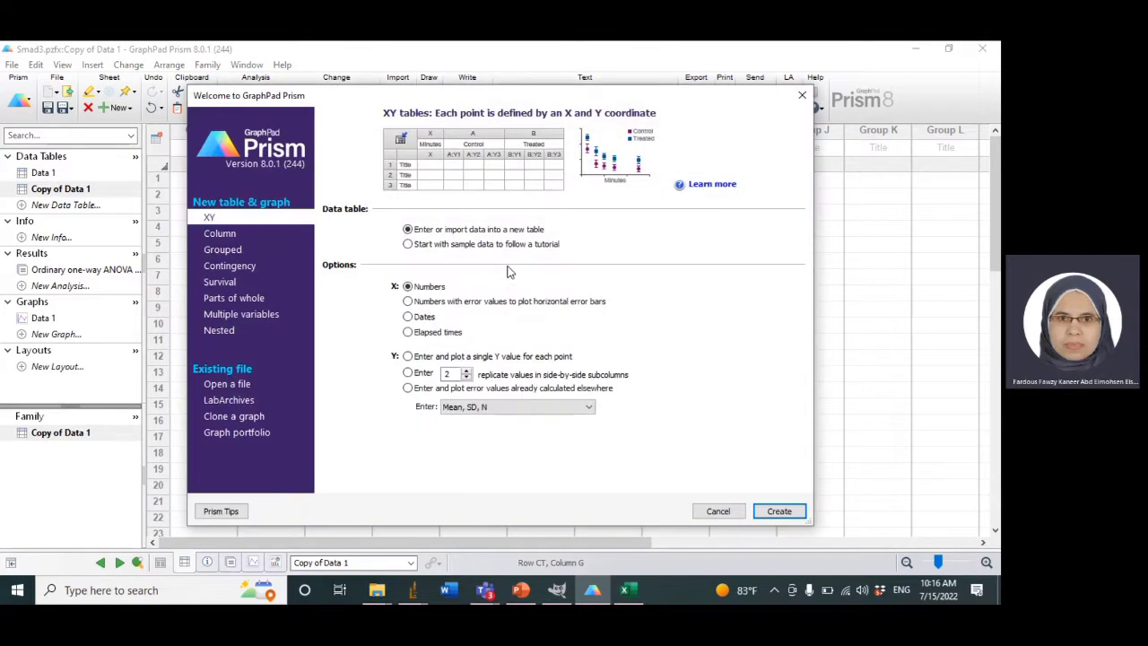
{"action": "left_click", "coordinate": [218, 234]}
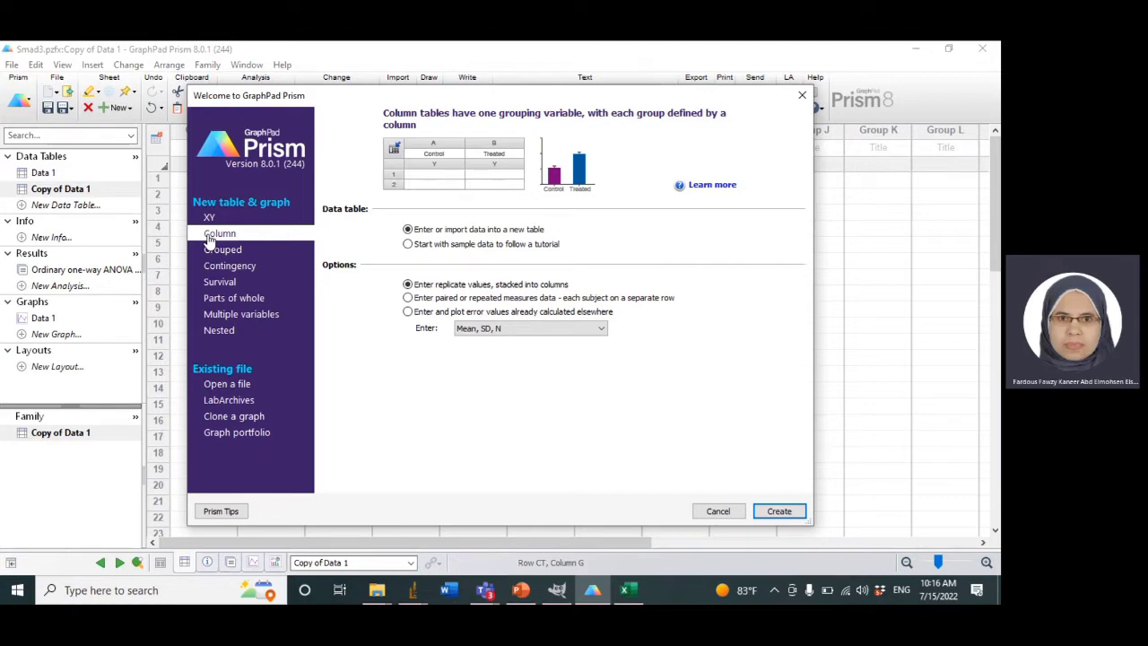
{"action": "left_click", "coordinate": [776, 510]}
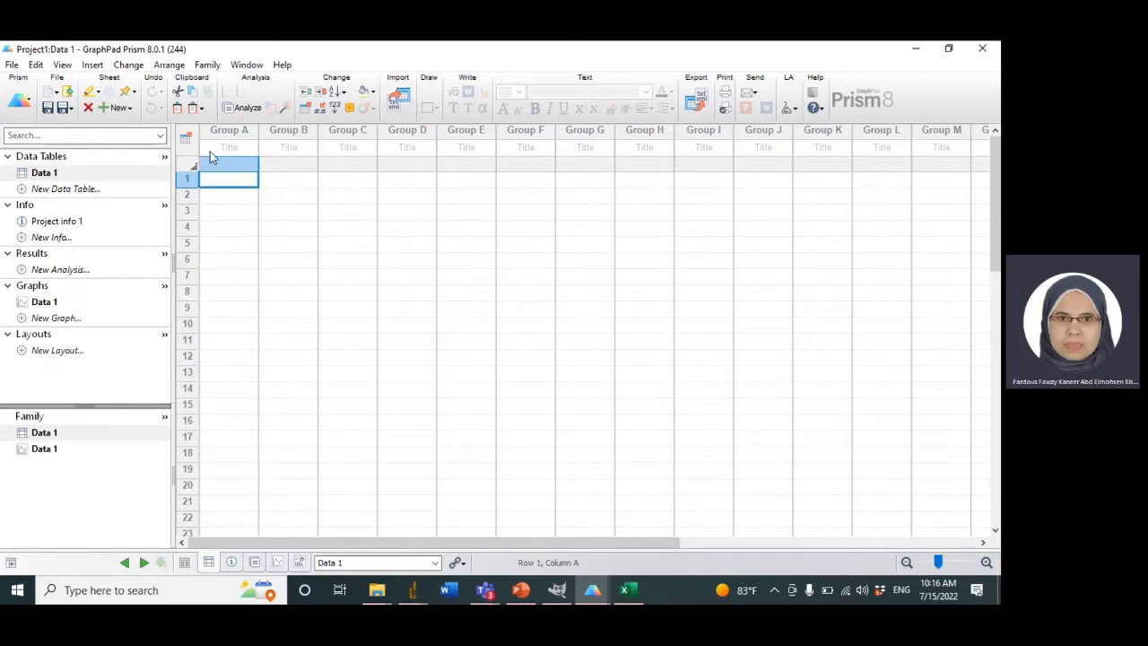
Title the data columns Group A through Group F as 1, 2, 3, 4, 5 and 6.
{"action": "left_click", "coordinate": [226, 150]}
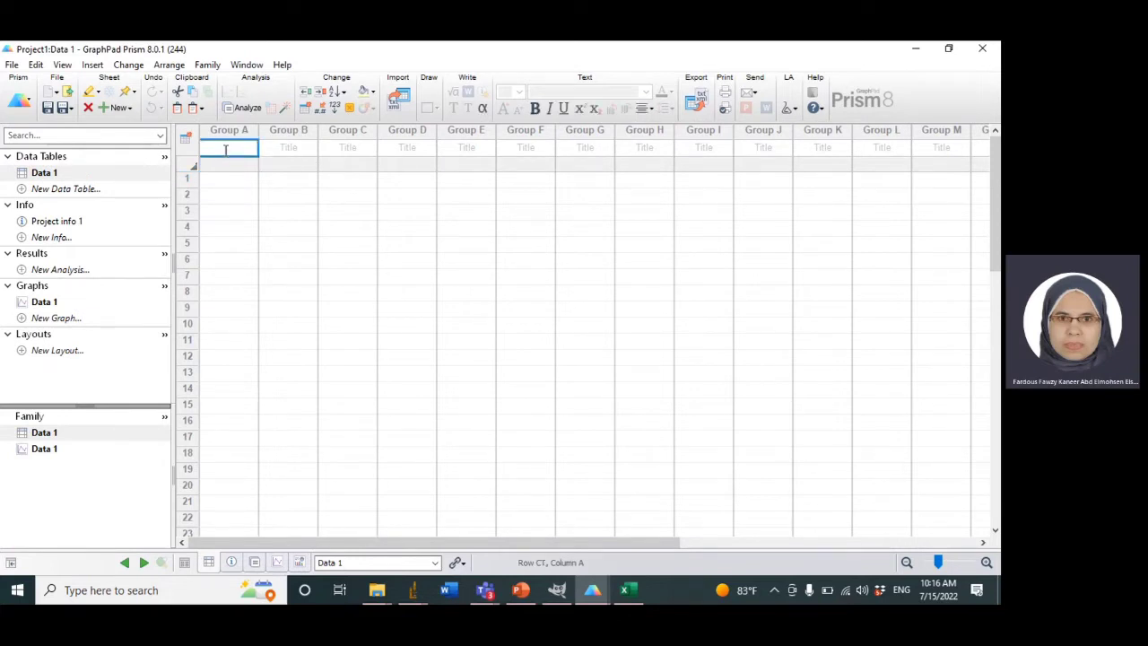
{"action": "type", "text": "1"}
{"action": "key", "text": "Tab"}
{"action": "type", "text": "2"}
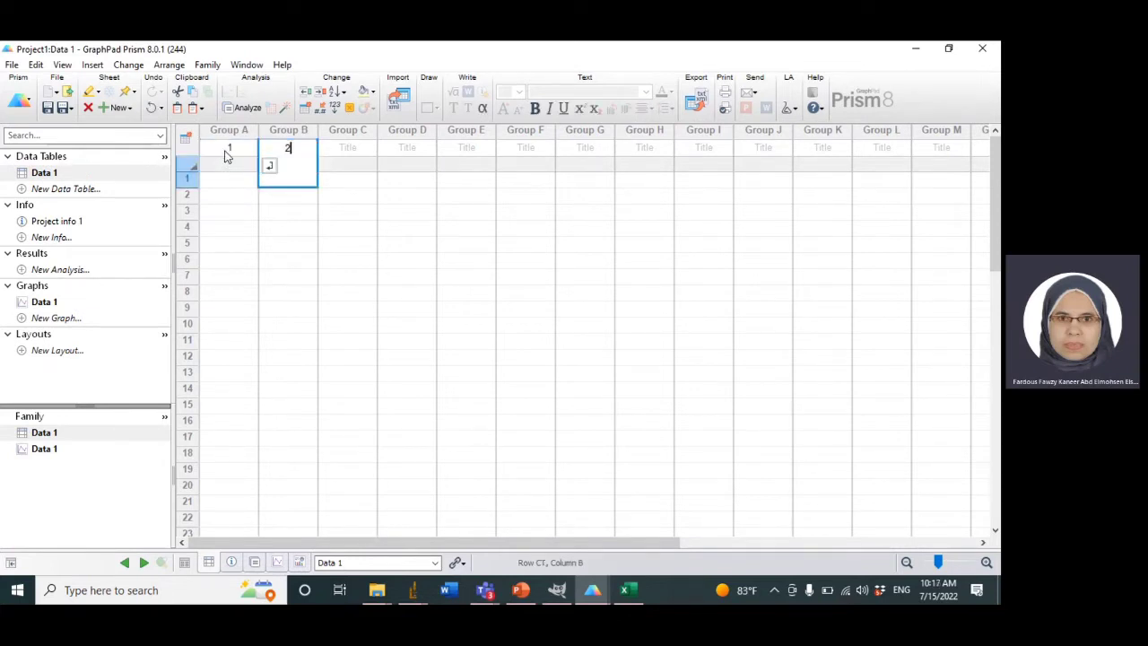
{"action": "key", "text": "Tab"}
{"action": "type", "text": "3"}
{"action": "key", "text": "Tab"}
{"action": "type", "text": "4"}
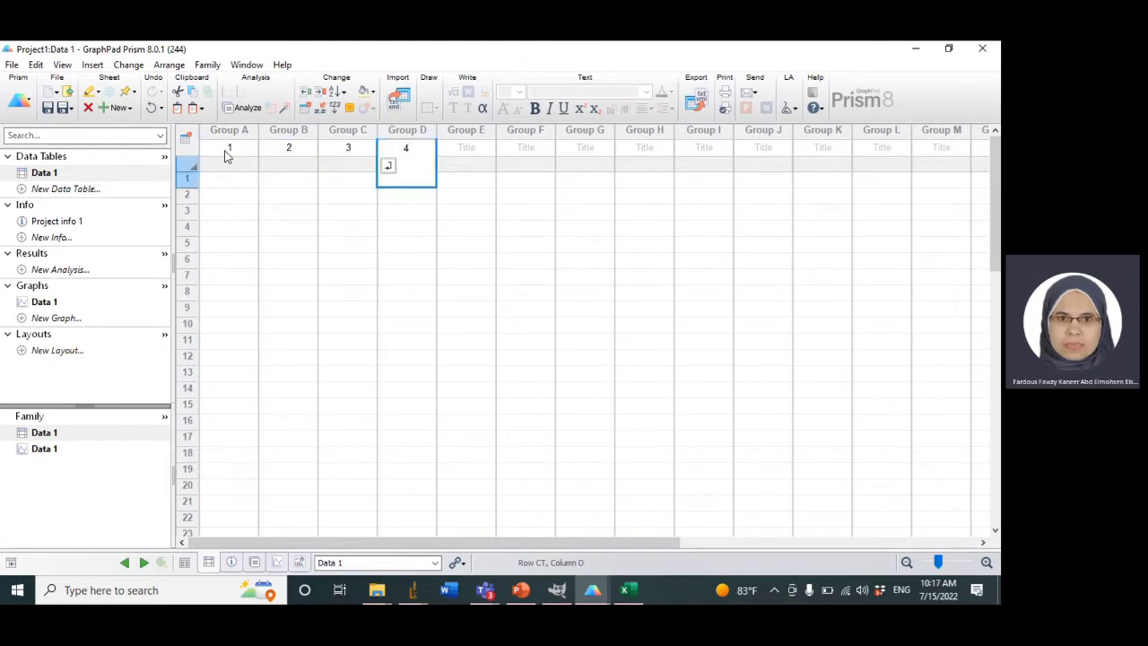
{"action": "key", "text": "Tab"}
{"action": "type", "text": "5"}
{"action": "key", "text": "Tab"}
{"action": "type", "text": "6"}
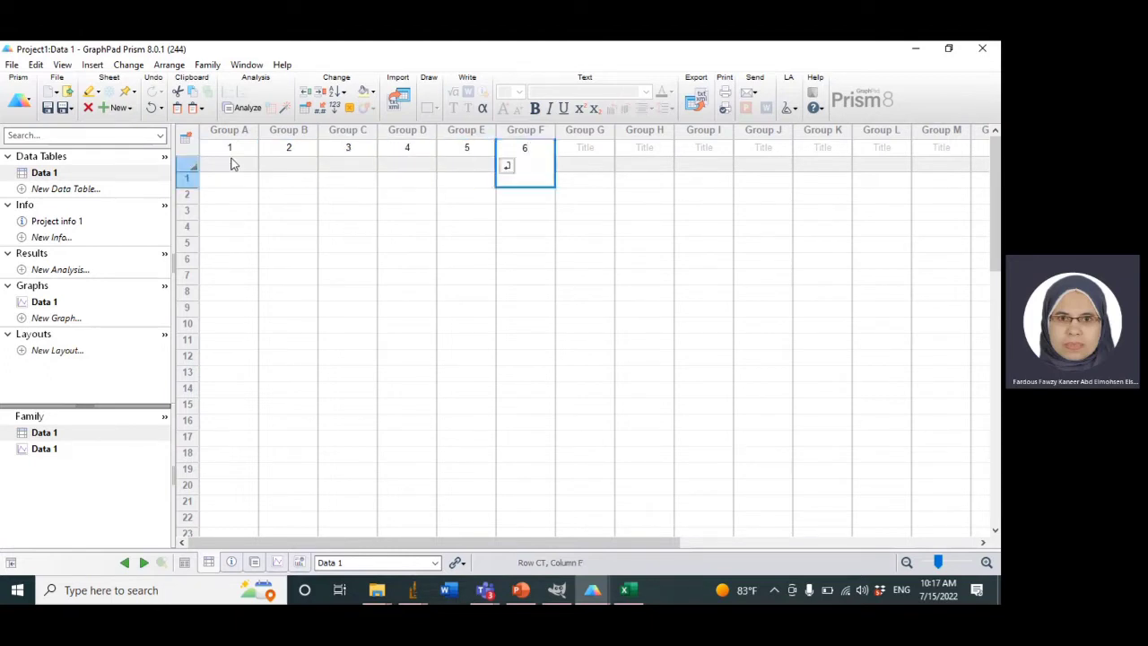
Copy the fold of change values F4:F9 from Excel and paste them transposed into row 1 of Prism's Data 1 table.
{"action": "left_click", "coordinate": [221, 184]}
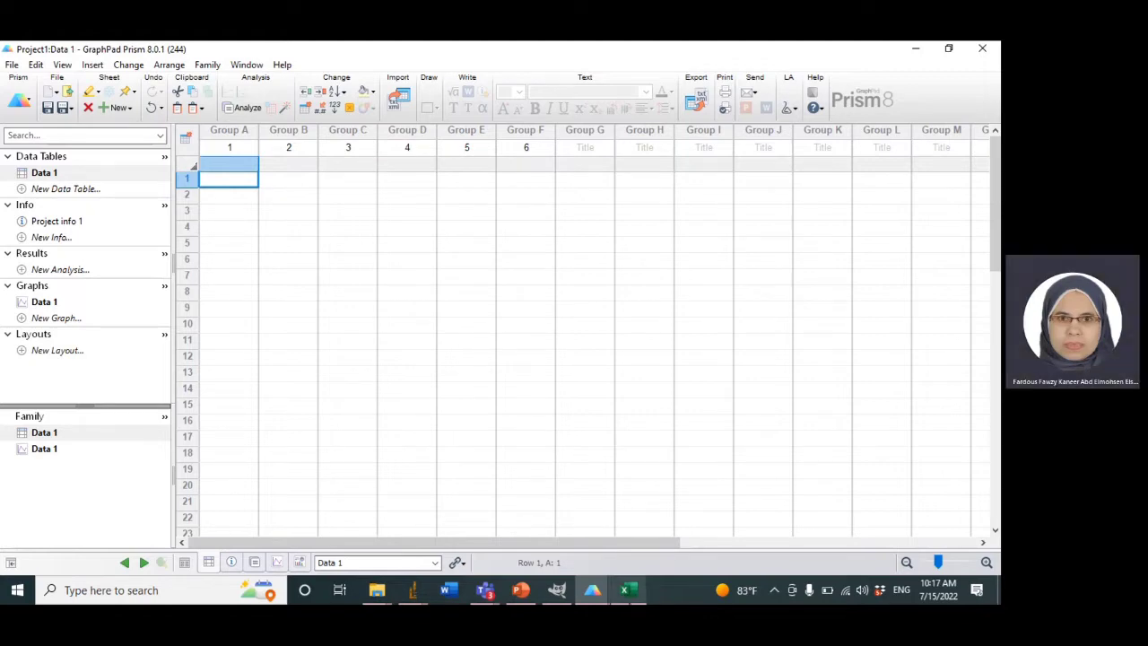
{"action": "left_click", "coordinate": [628, 589]}
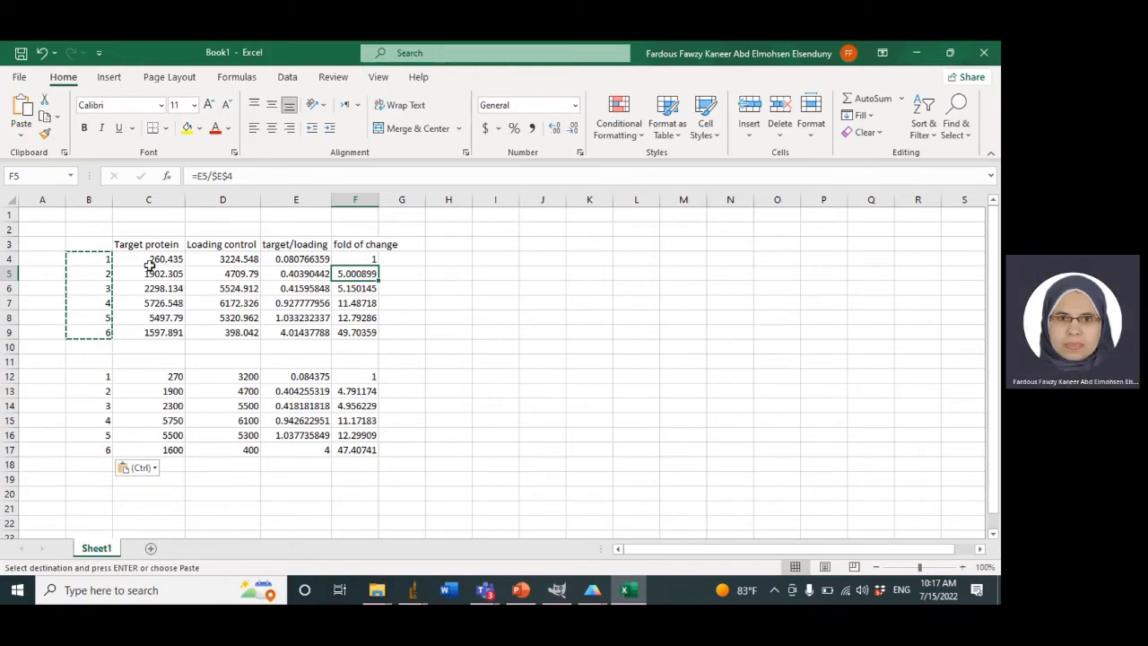
{"action": "left_click_drag", "start_coordinate": [353, 258], "coordinate": [355, 332]}
{"action": "key", "text": "ctrl+c"}
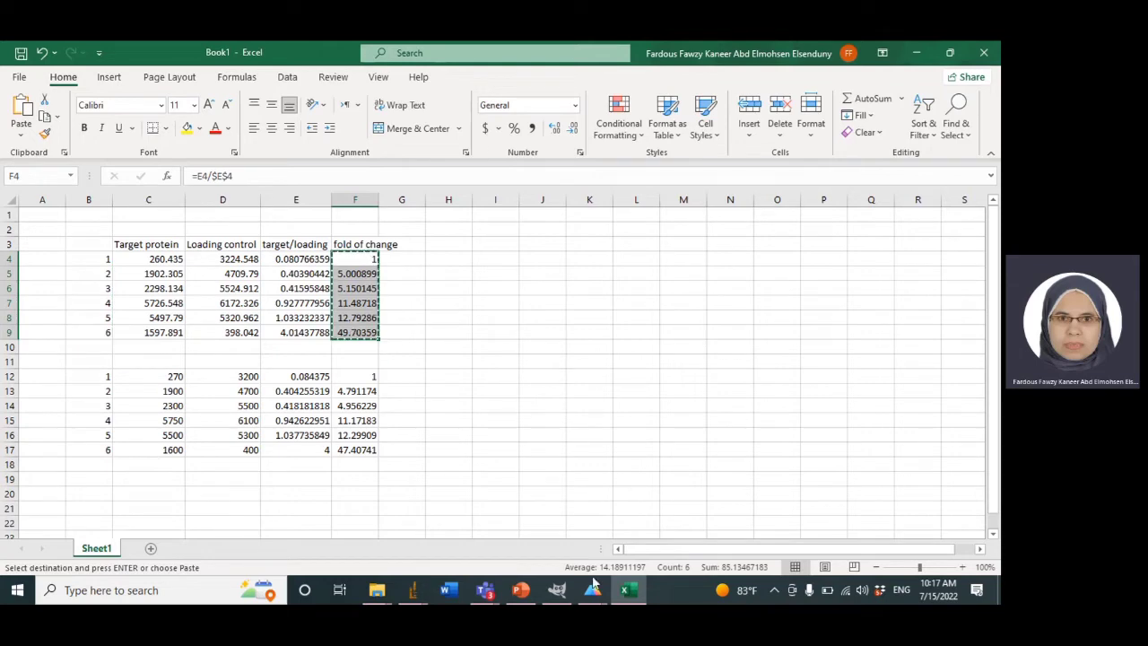
{"action": "left_click", "coordinate": [595, 594]}
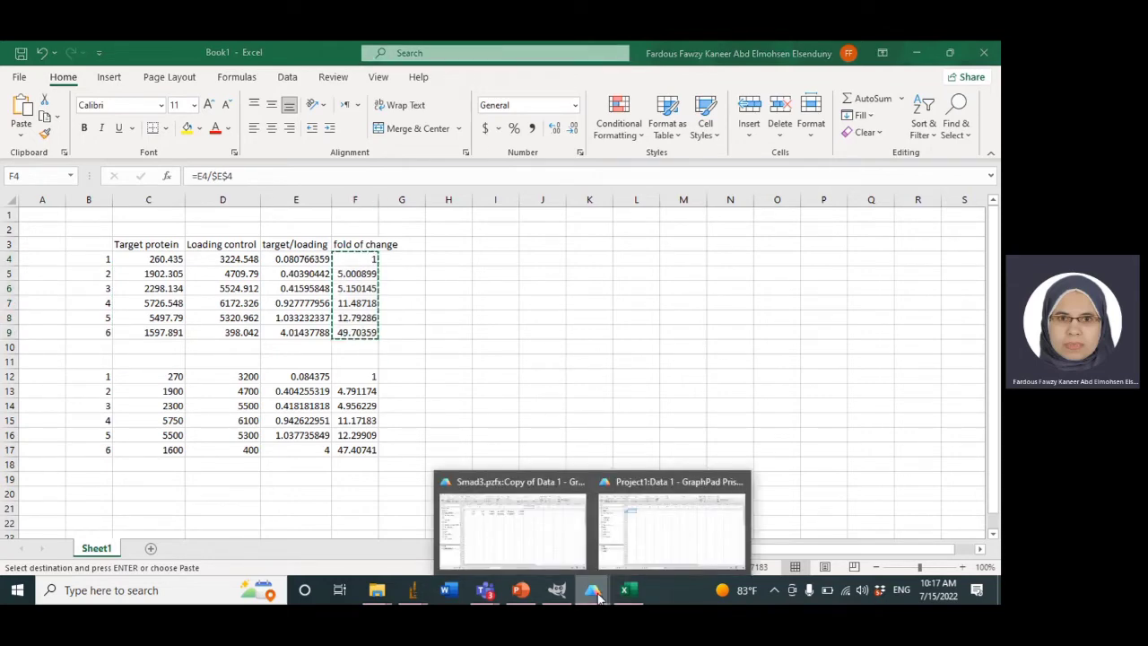
{"action": "left_click", "coordinate": [699, 539]}
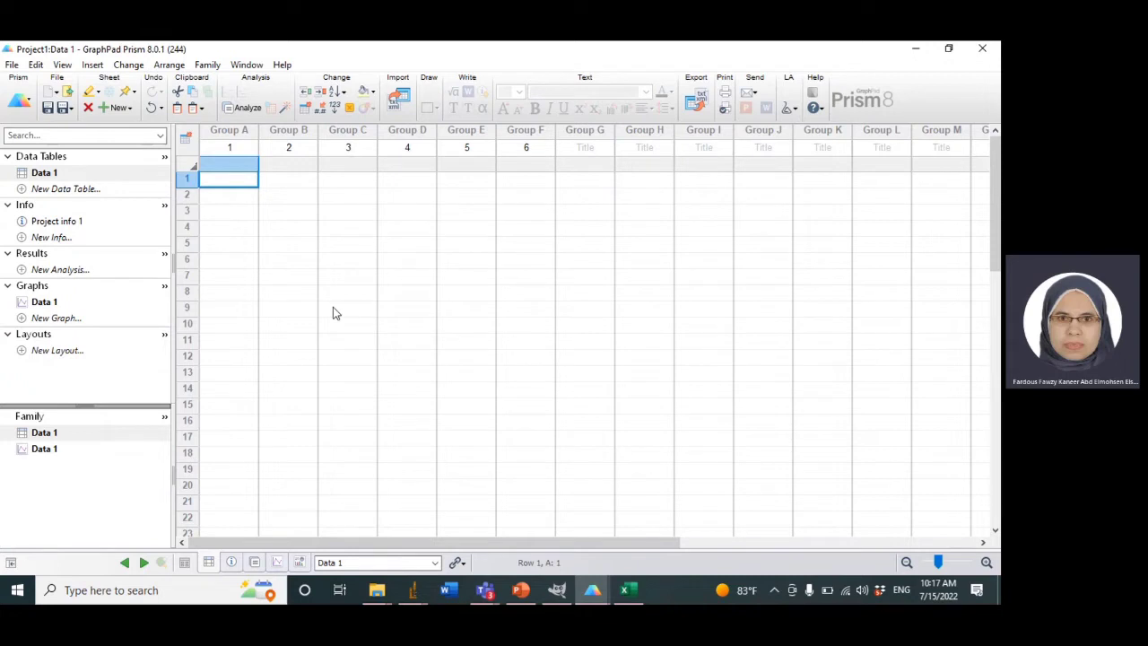
{"action": "key", "text": "ctrl+shift+t"}
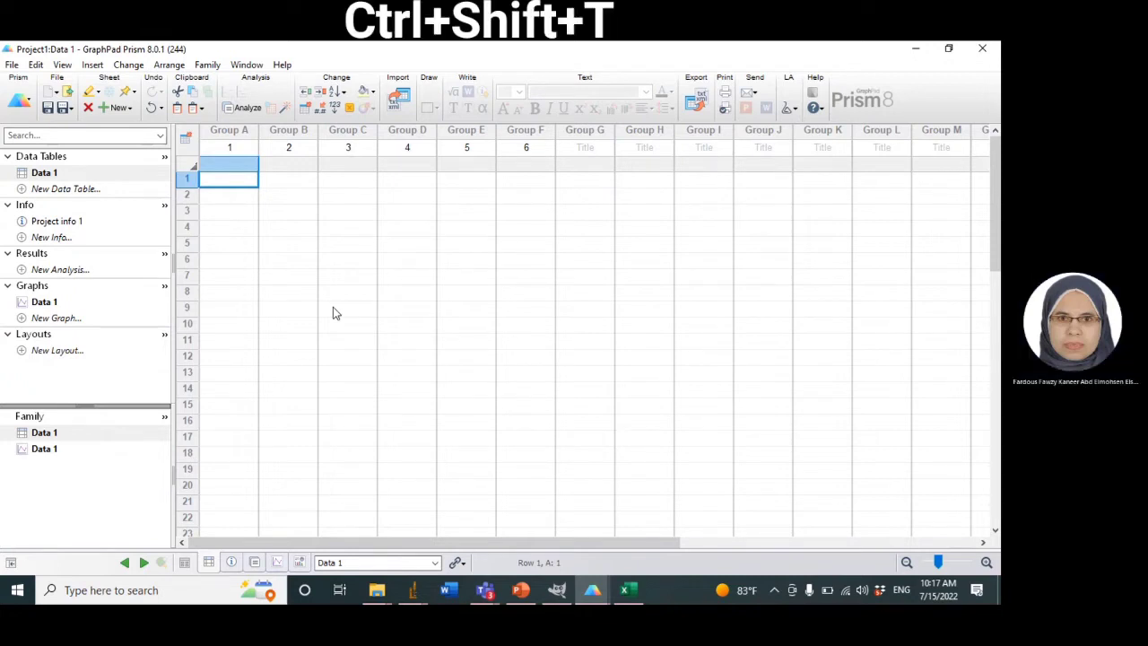
{"action": "left_click", "coordinate": [237, 179]}
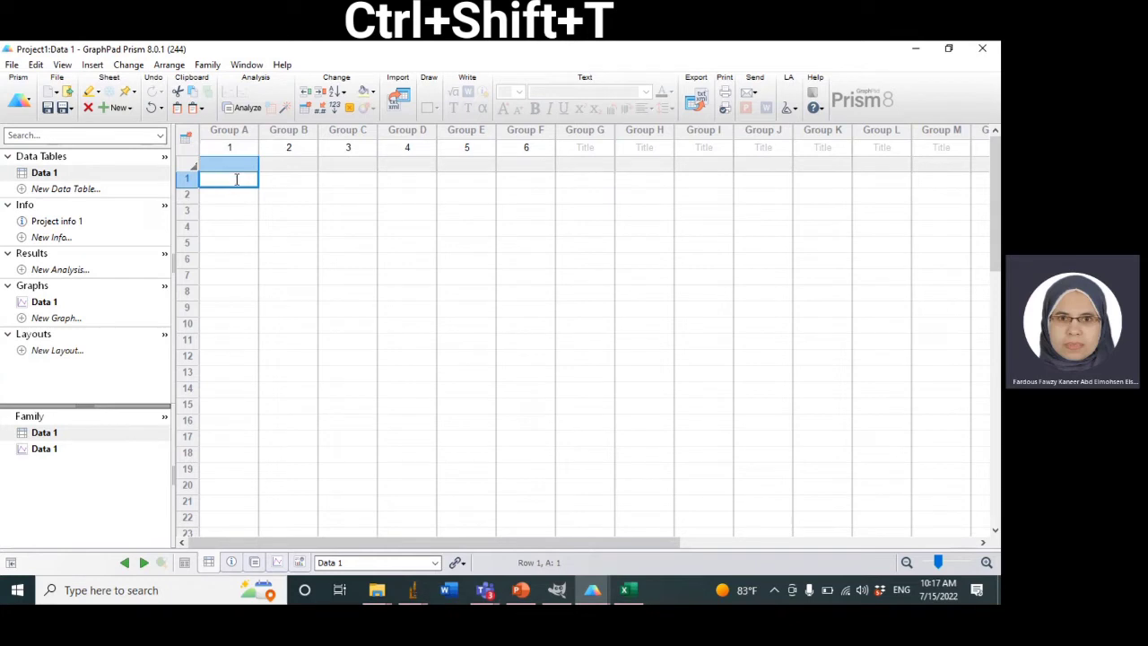
{"action": "key", "text": "ctrl+v"}
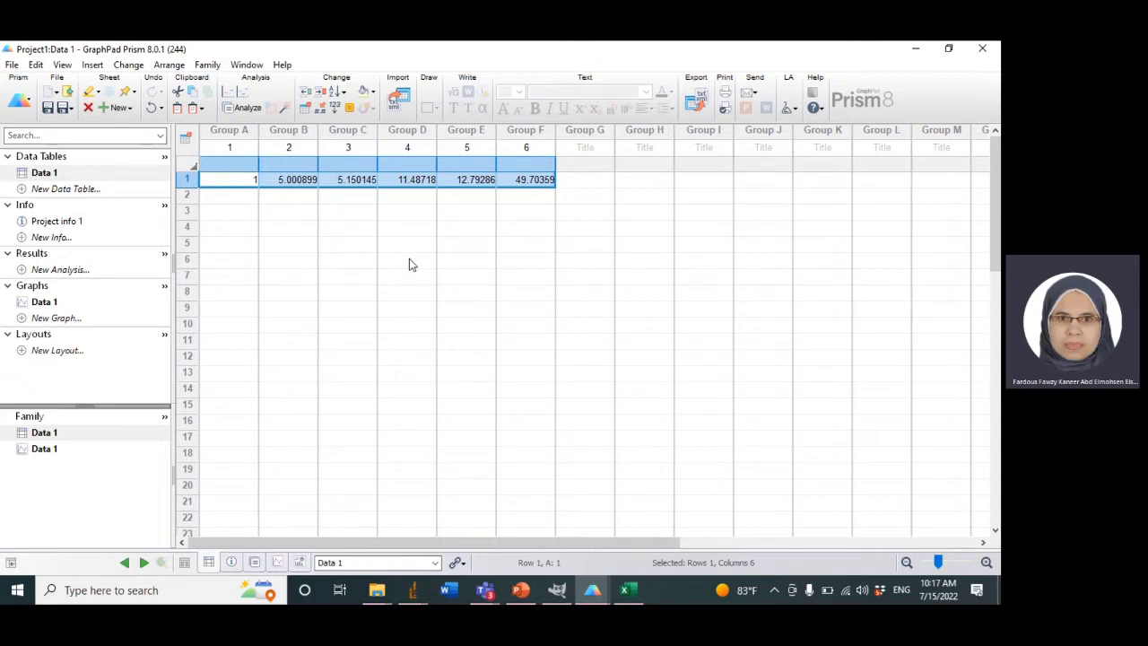
Copy the second set of fold of change values, F12:F17, from Excel and paste them transposed into row 2 of Prism's Data 1 table.
{"action": "left_click", "coordinate": [628, 590]}
{"action": "left_click", "coordinate": [400, 405]}
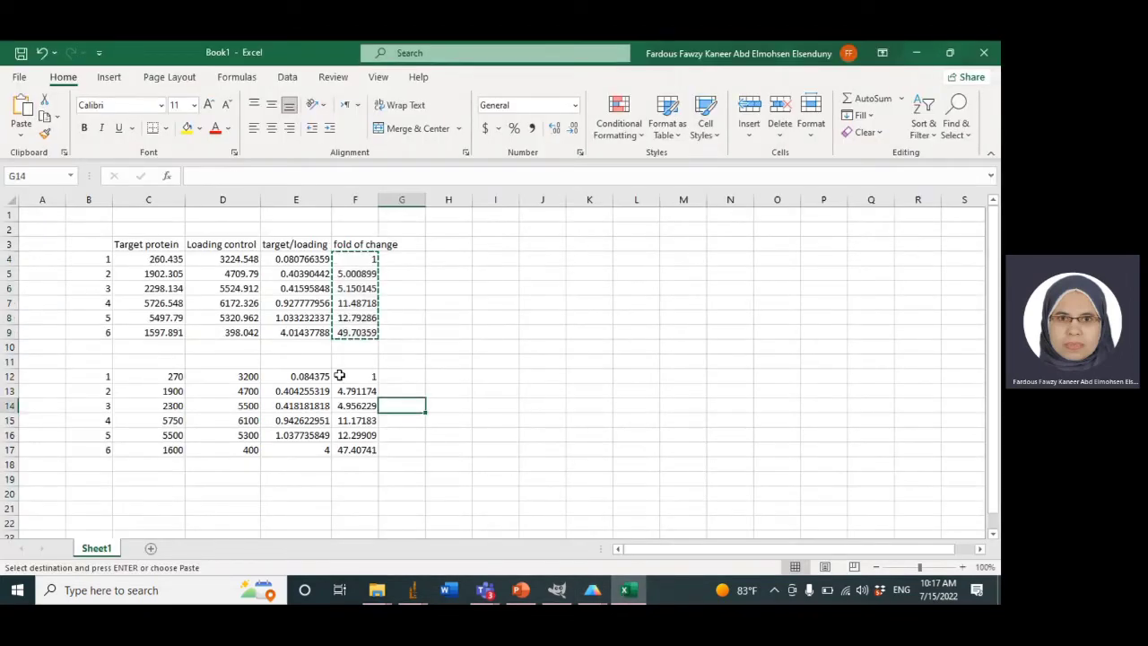
{"action": "left_click_drag", "start_coordinate": [341, 376], "coordinate": [343, 450]}
{"action": "key", "text": "ctrl+c"}
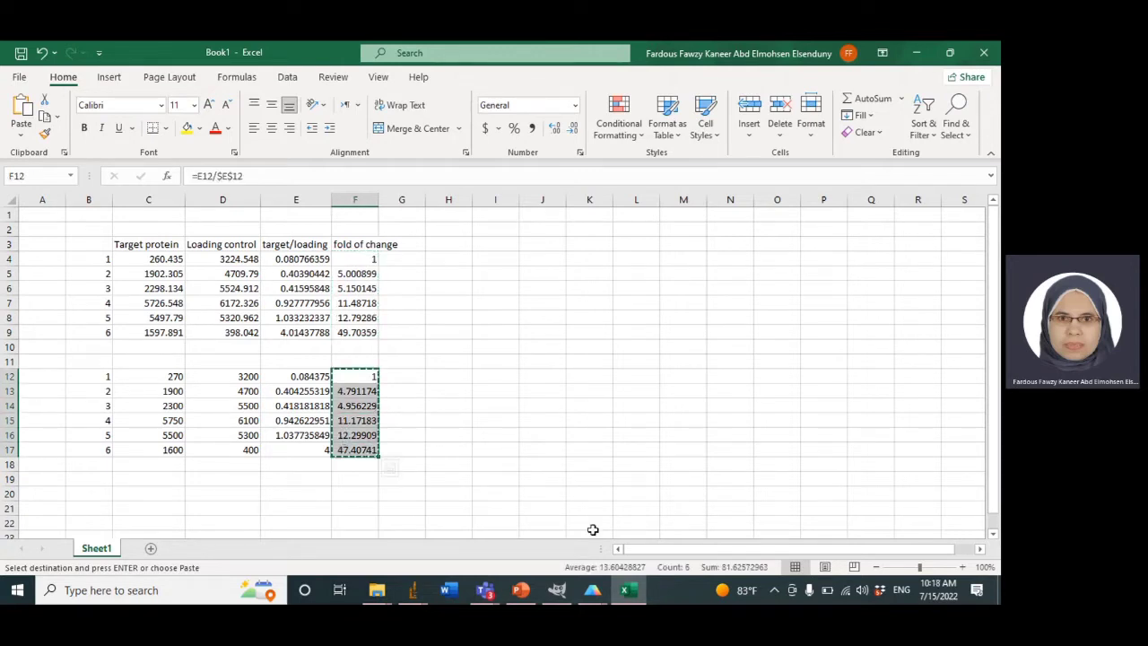
{"action": "left_click", "coordinate": [592, 590]}
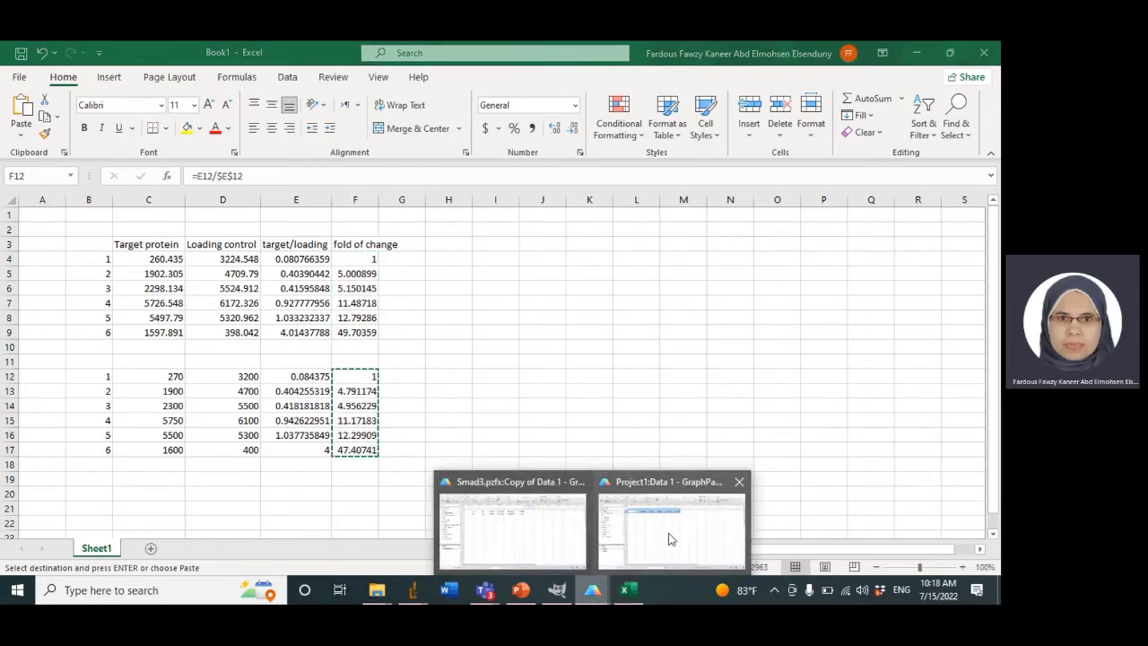
{"action": "left_click", "coordinate": [675, 538]}
{"action": "left_click", "coordinate": [250, 198]}
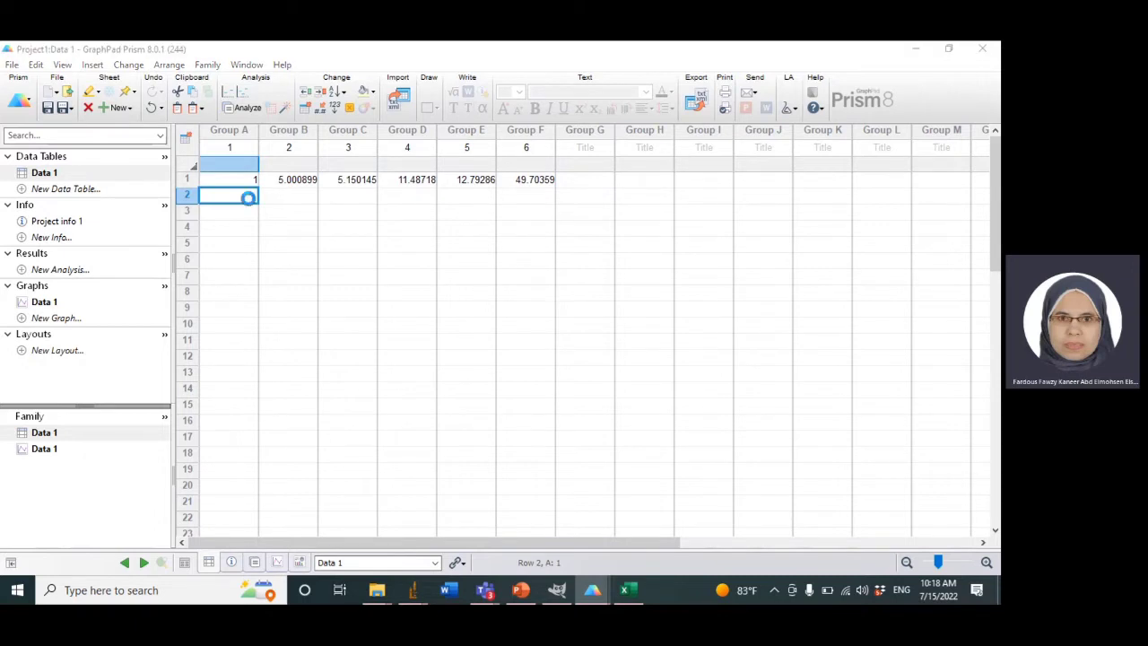
{"action": "key", "text": "ctrl+v"}
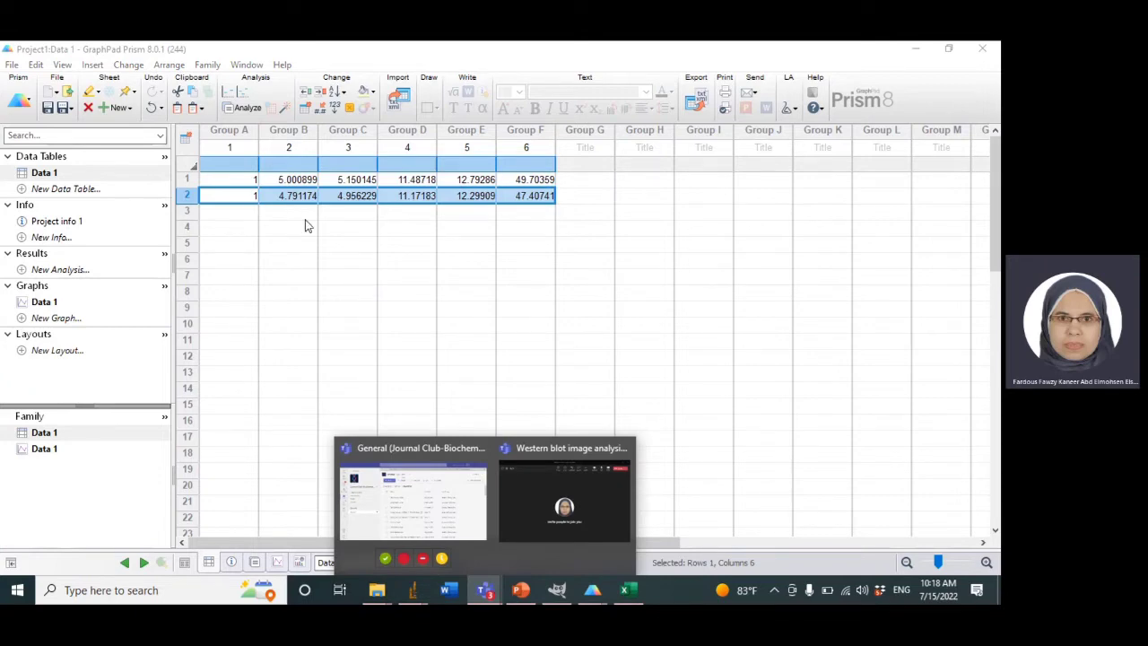
Start a One-way ANOVA column analysis on all six data sets, A to F.
{"action": "left_click", "coordinate": [243, 176]}
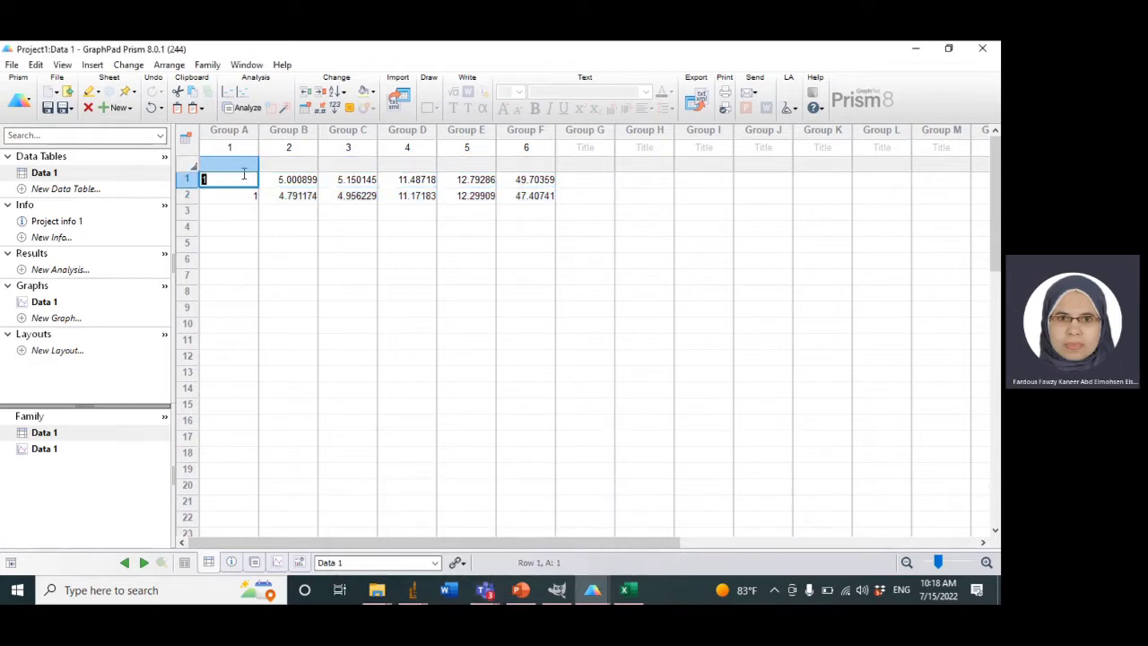
{"action": "left_click", "coordinate": [247, 108]}
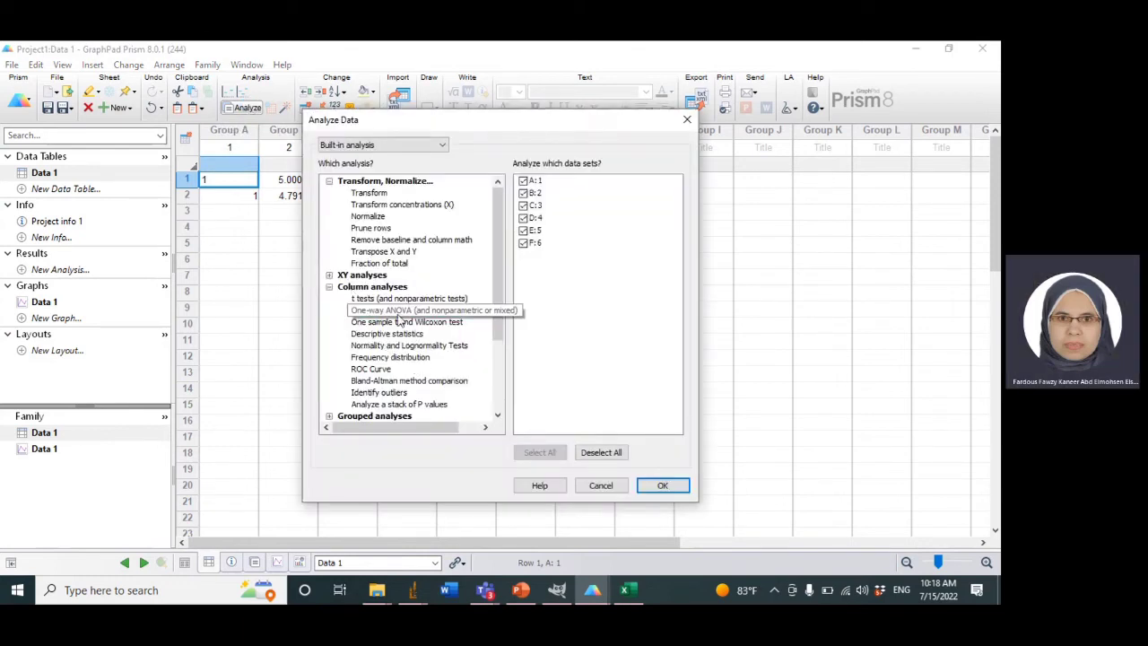
{"action": "left_click", "coordinate": [654, 486]}
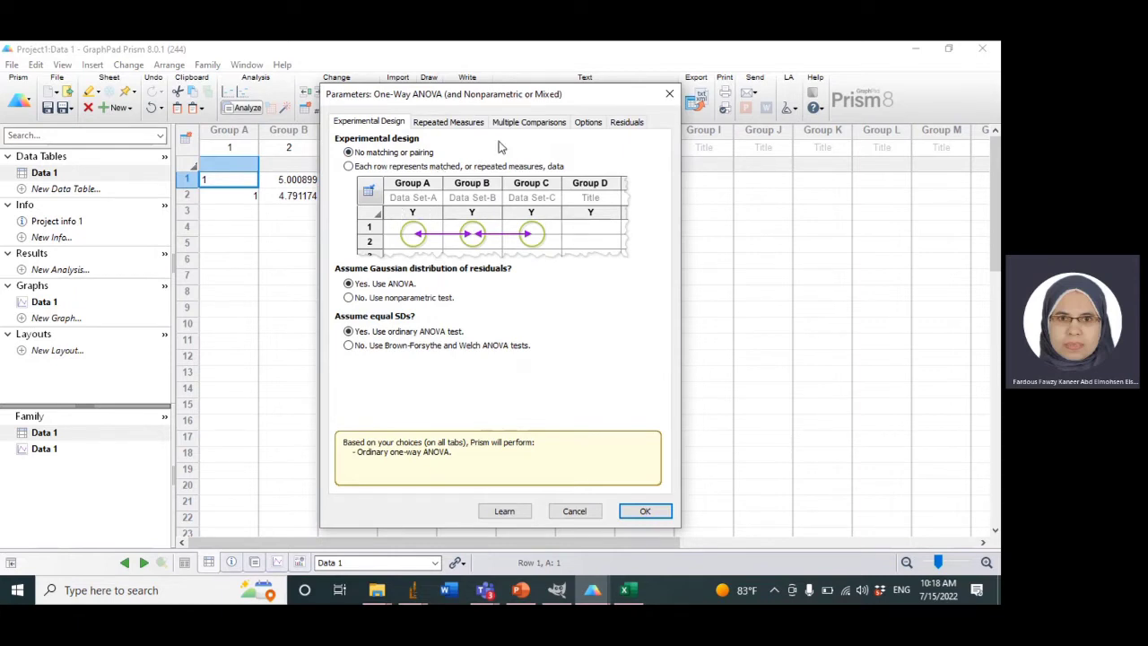
Set the followup test to compare each column's mean with control column A : 1, and run the ordinary one-way ANOVA.
{"action": "left_click", "coordinate": [529, 123]}
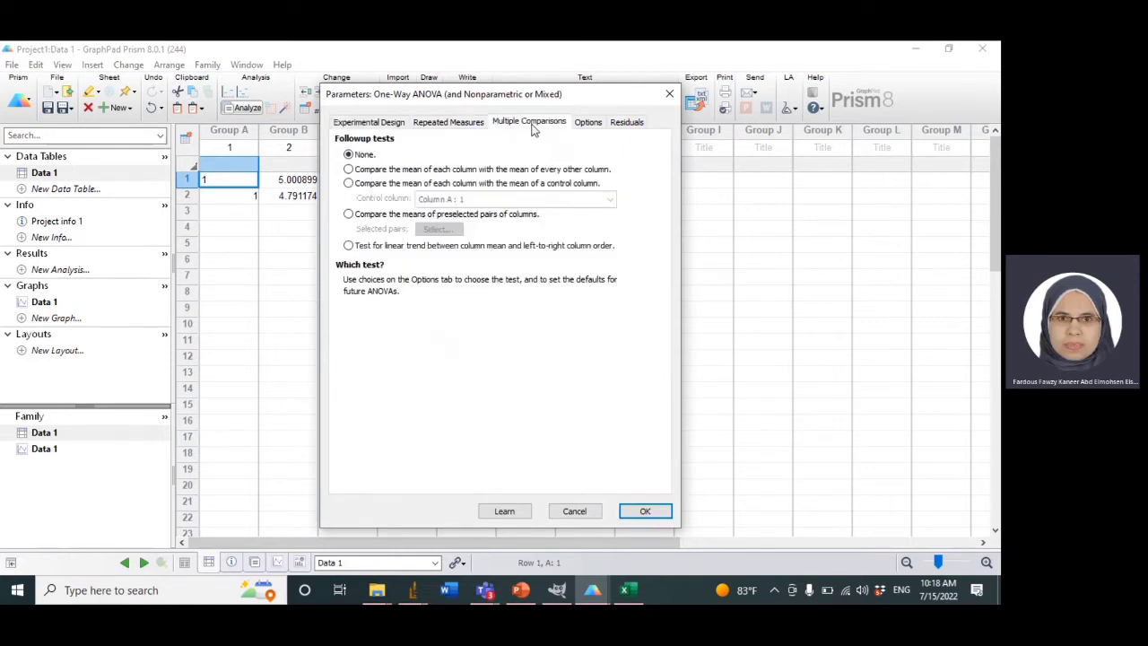
{"action": "left_click", "coordinate": [349, 184]}
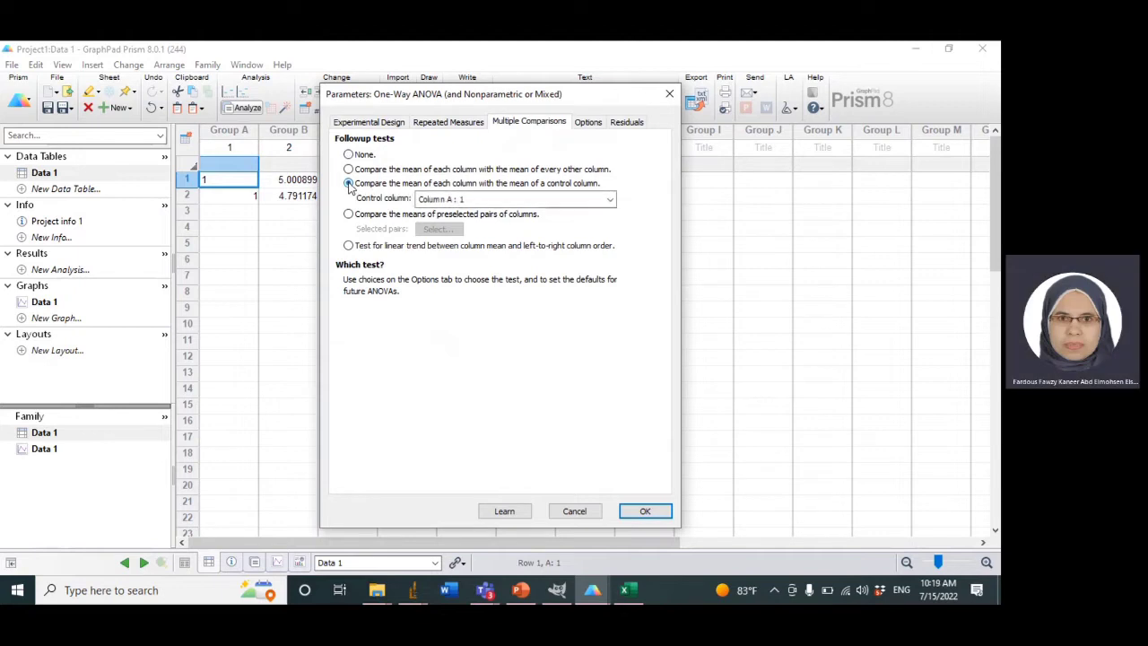
{"action": "left_click", "coordinate": [494, 203]}
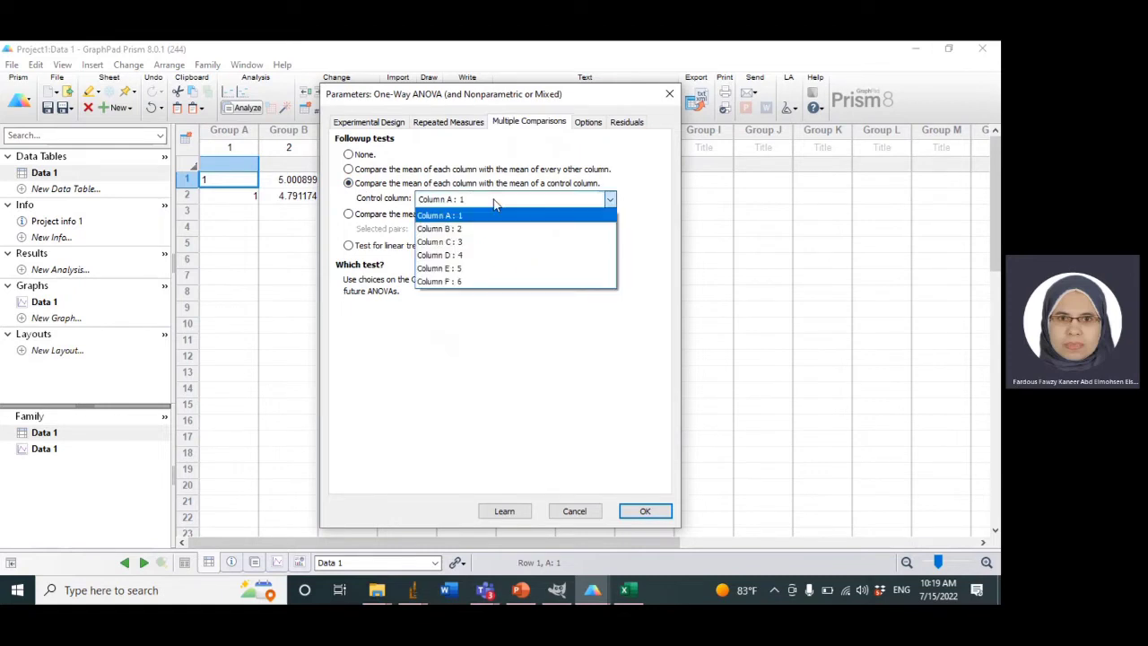
{"action": "left_click", "coordinate": [453, 217]}
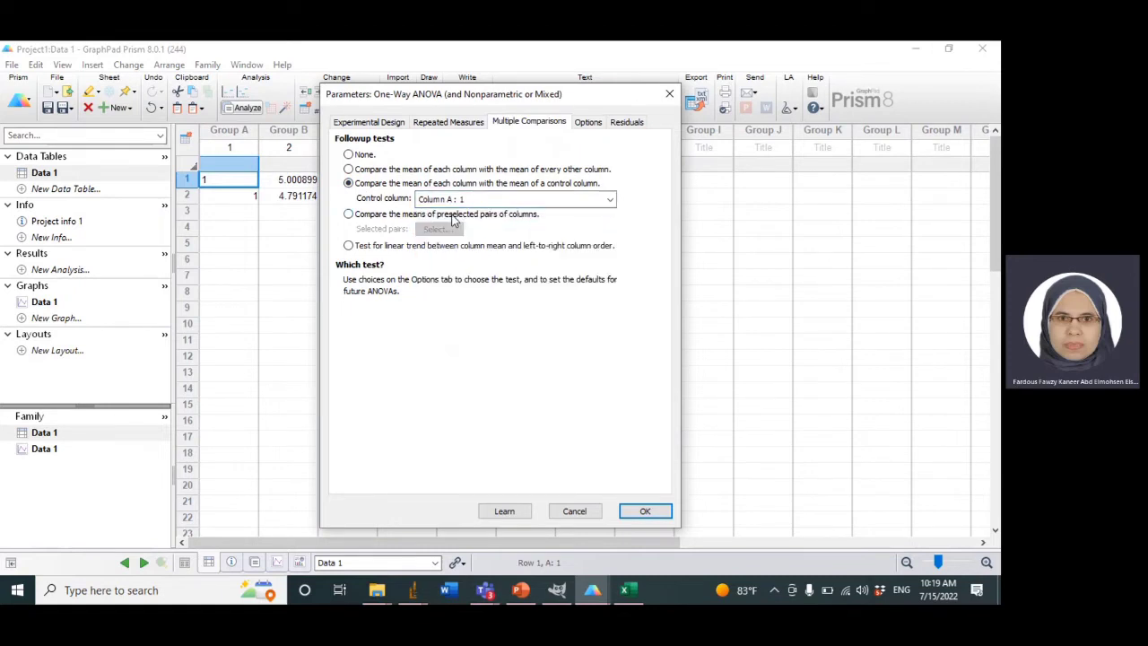
{"action": "left_click", "coordinate": [643, 512]}
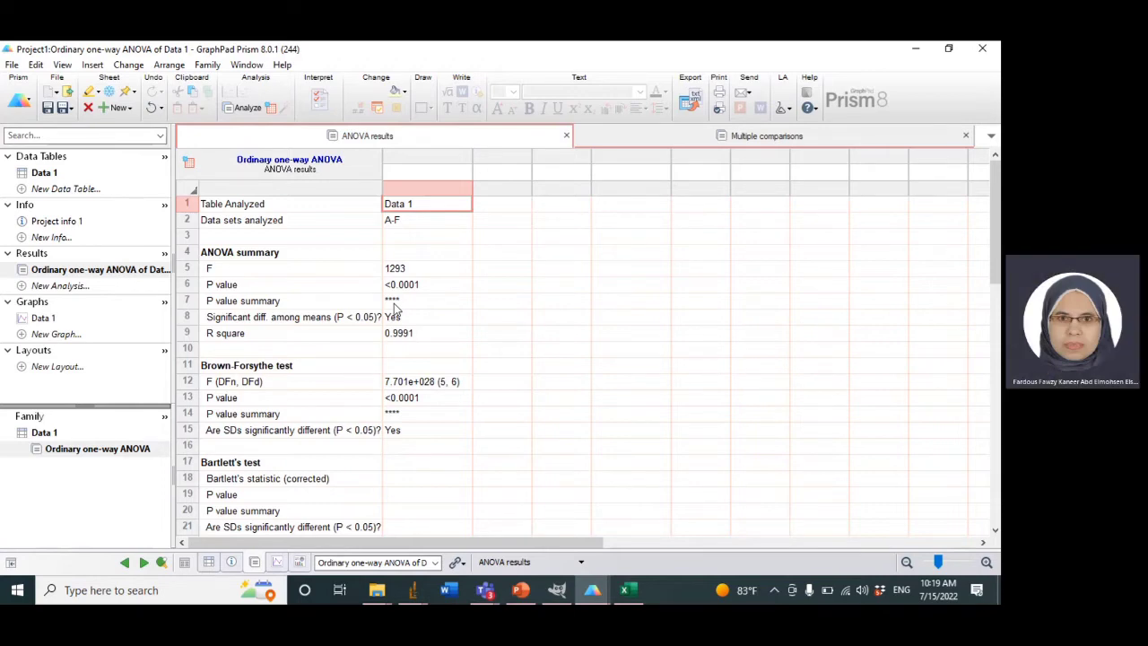
Open the ANOVA's multiple comparisons results and examine the significance and adjusted P value of each group against group 1.
{"action": "left_click", "coordinate": [520, 566]}
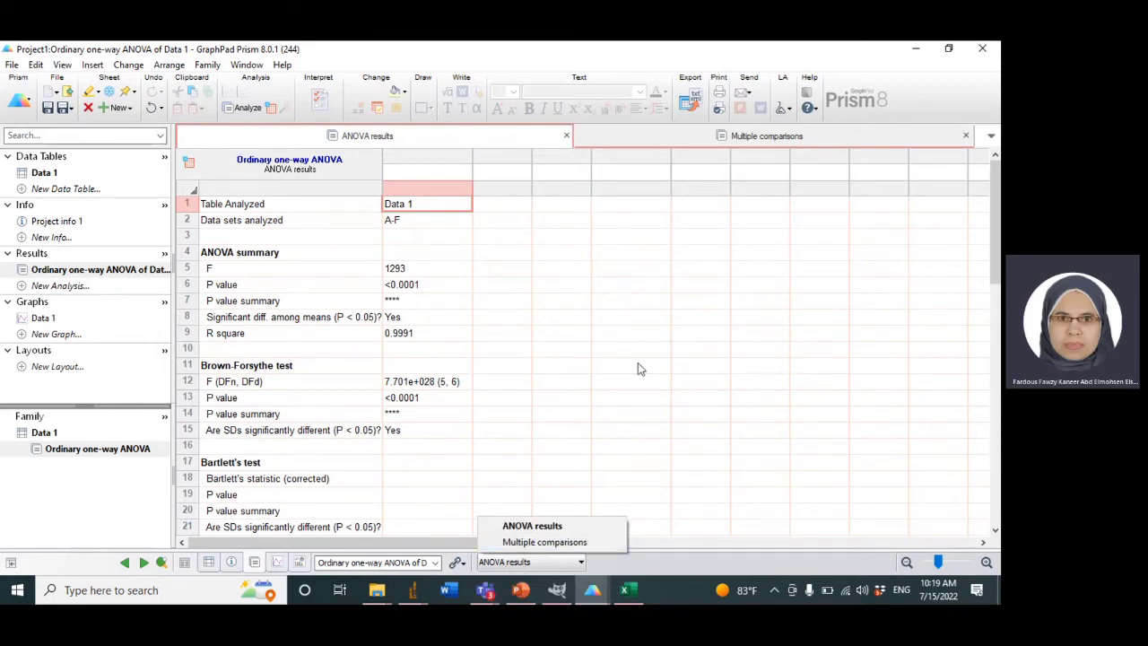
{"action": "left_click", "coordinate": [768, 144]}
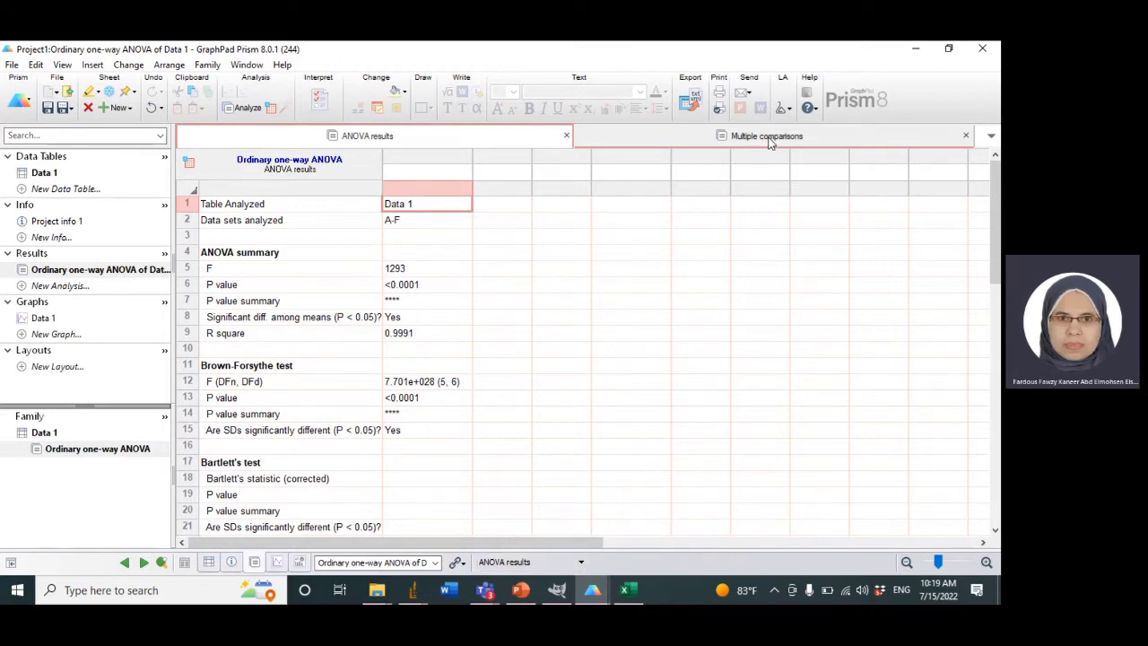
{"action": "left_click", "coordinate": [768, 139]}
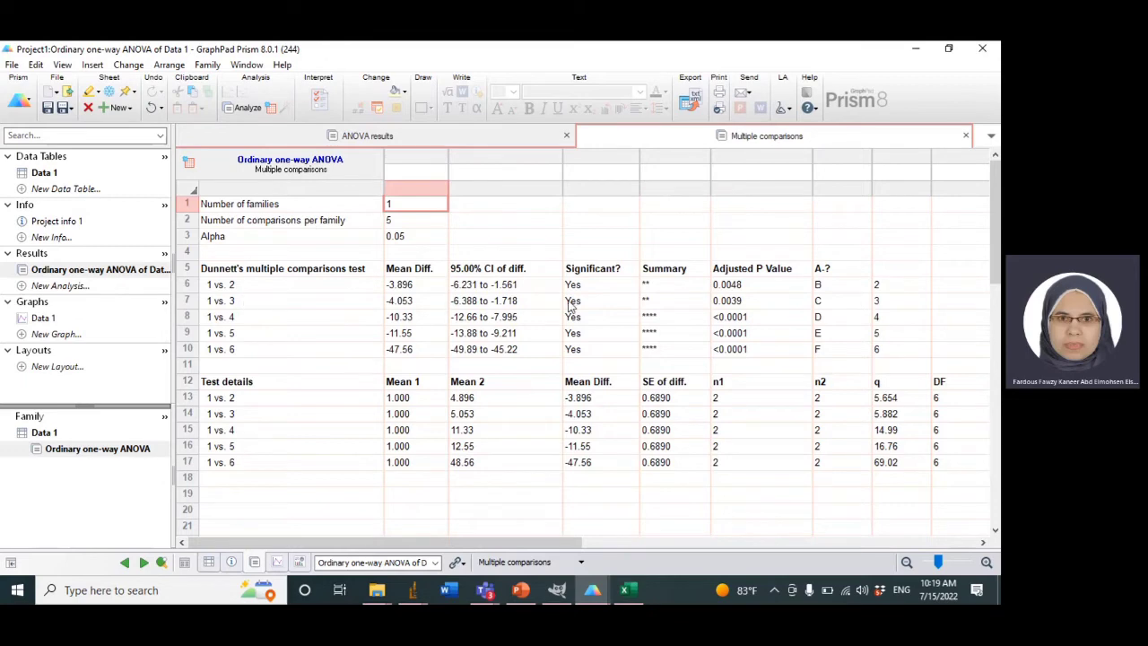
{"action": "left_click", "coordinate": [734, 285]}
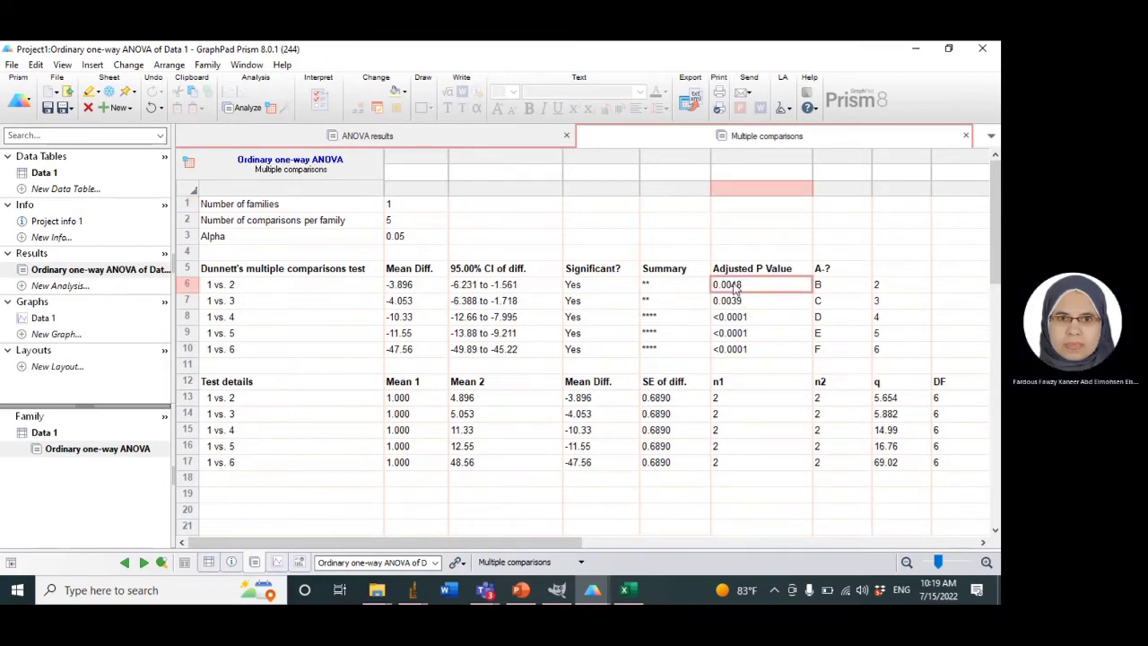
Examine the significance summary and adjusted P value of comparisons 1 vs. 3 through 1 vs. 6.
{"action": "left_click", "coordinate": [654, 303]}
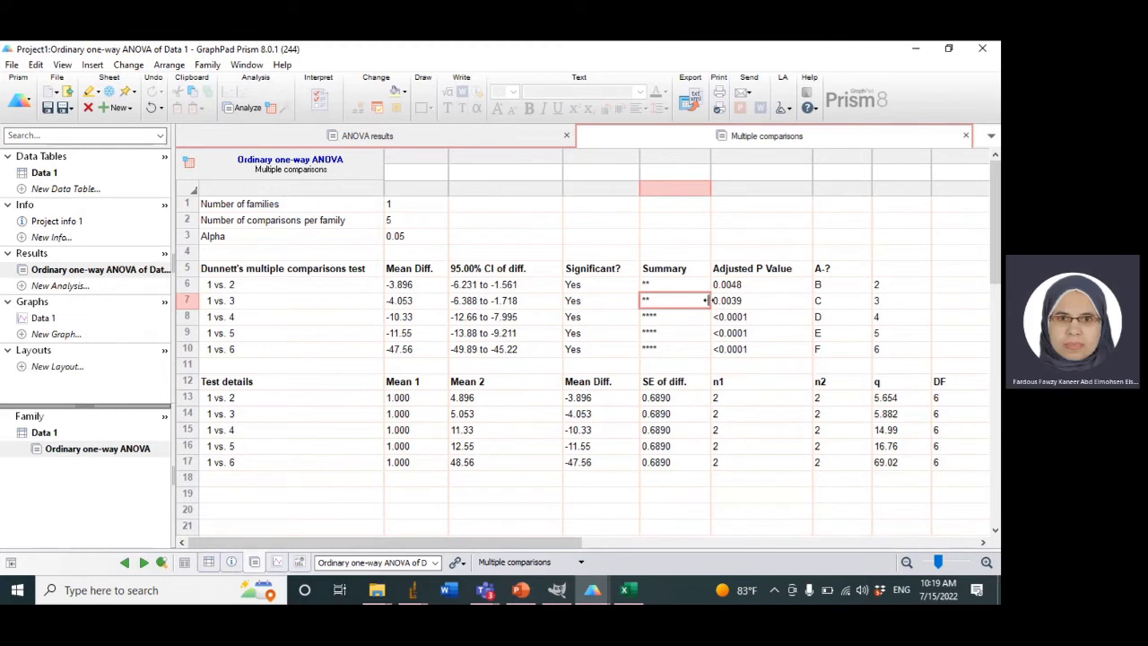
{"action": "left_click", "coordinate": [735, 304]}
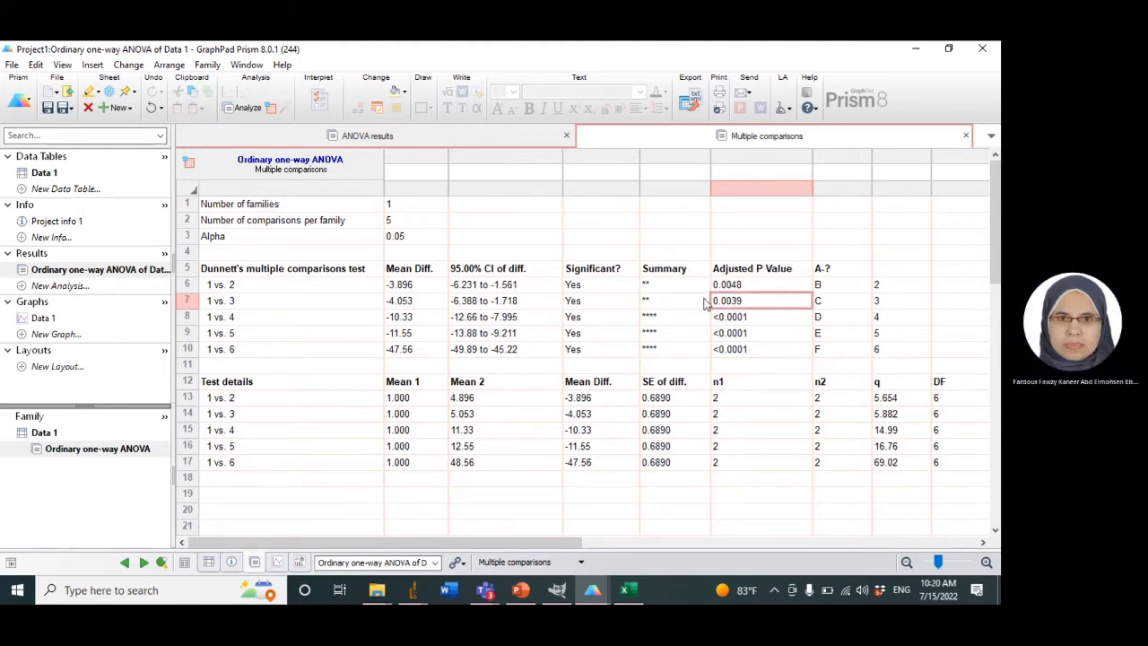
{"action": "left_click", "coordinate": [661, 319]}
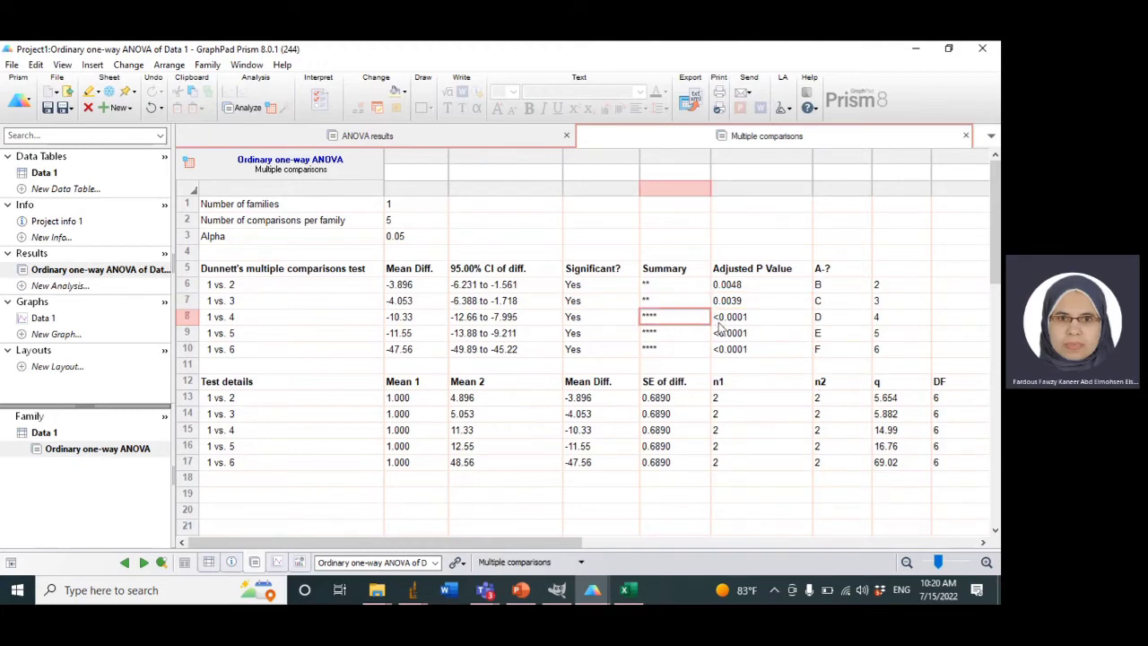
{"action": "left_click", "coordinate": [665, 335]}
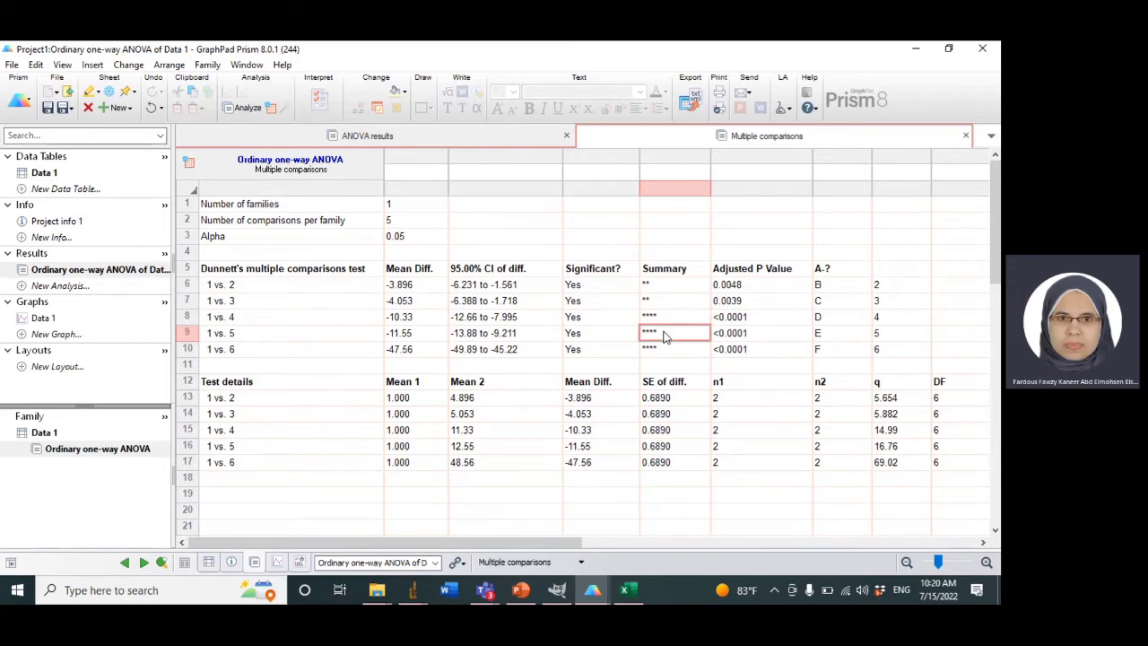
{"action": "left_click", "coordinate": [655, 352]}
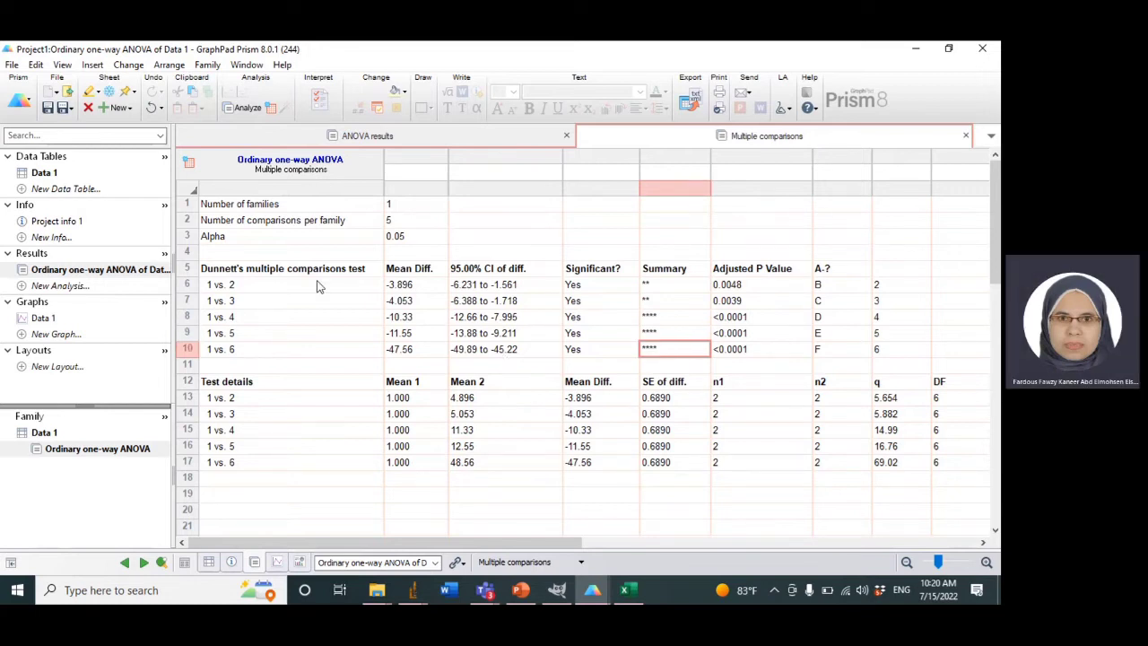
Create the Data 1 graph as a column bar graph plotting mean with SD.
{"action": "mouse_move", "coordinate": [44, 176]}
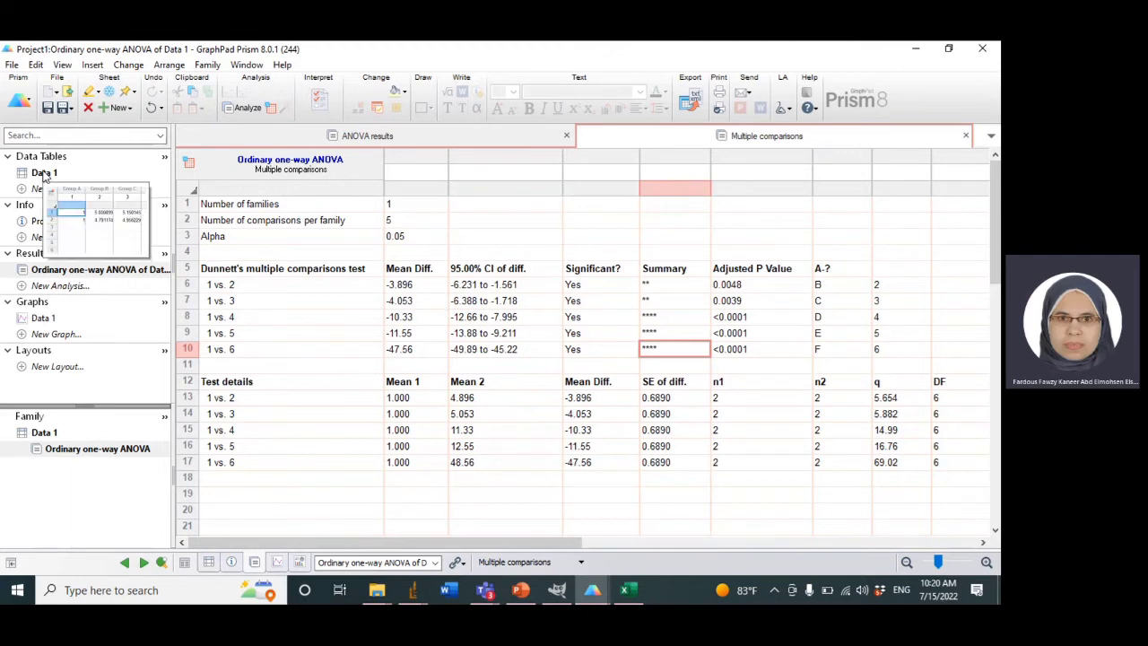
{"action": "mouse_move", "coordinate": [39, 272]}
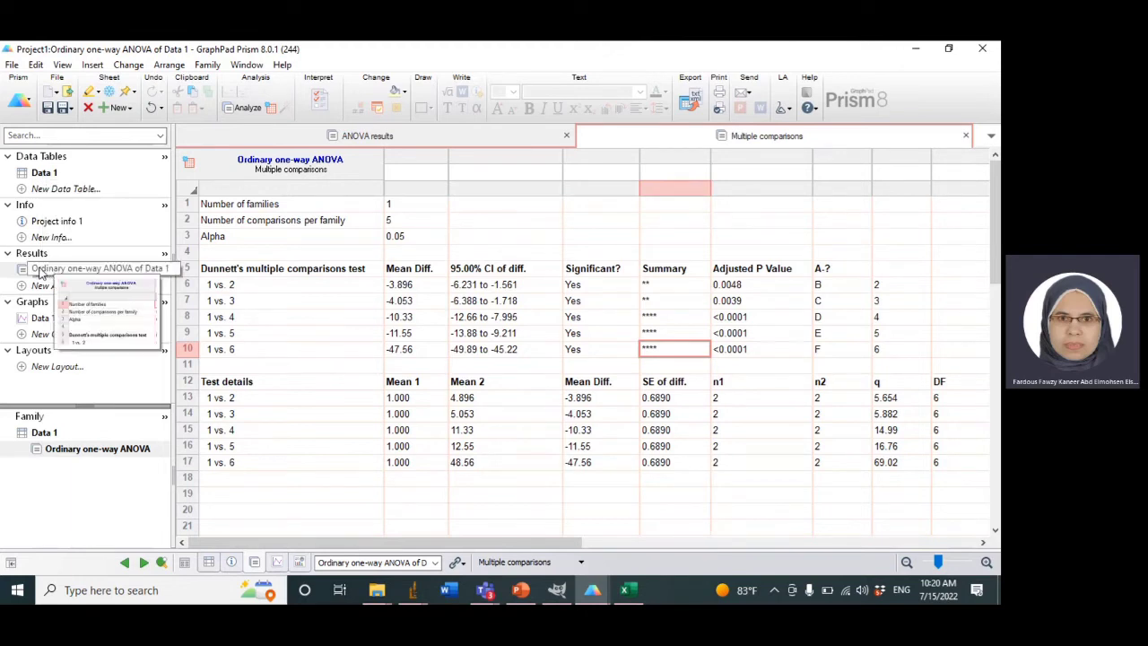
{"action": "left_click", "coordinate": [40, 317]}
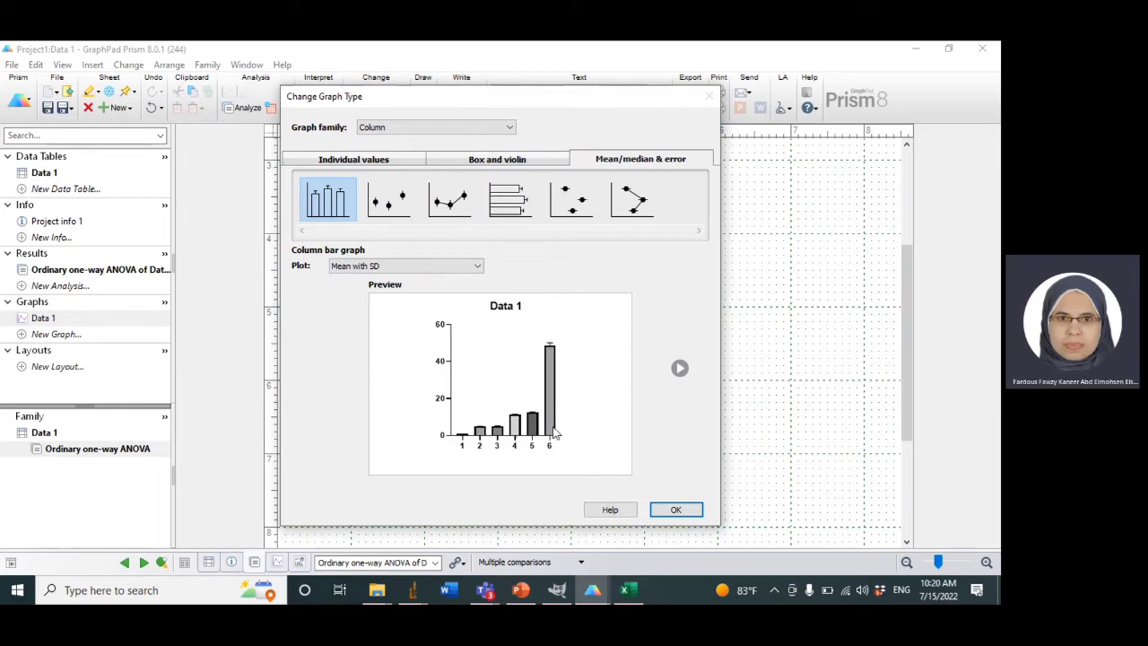
{"action": "left_click", "coordinate": [676, 510]}
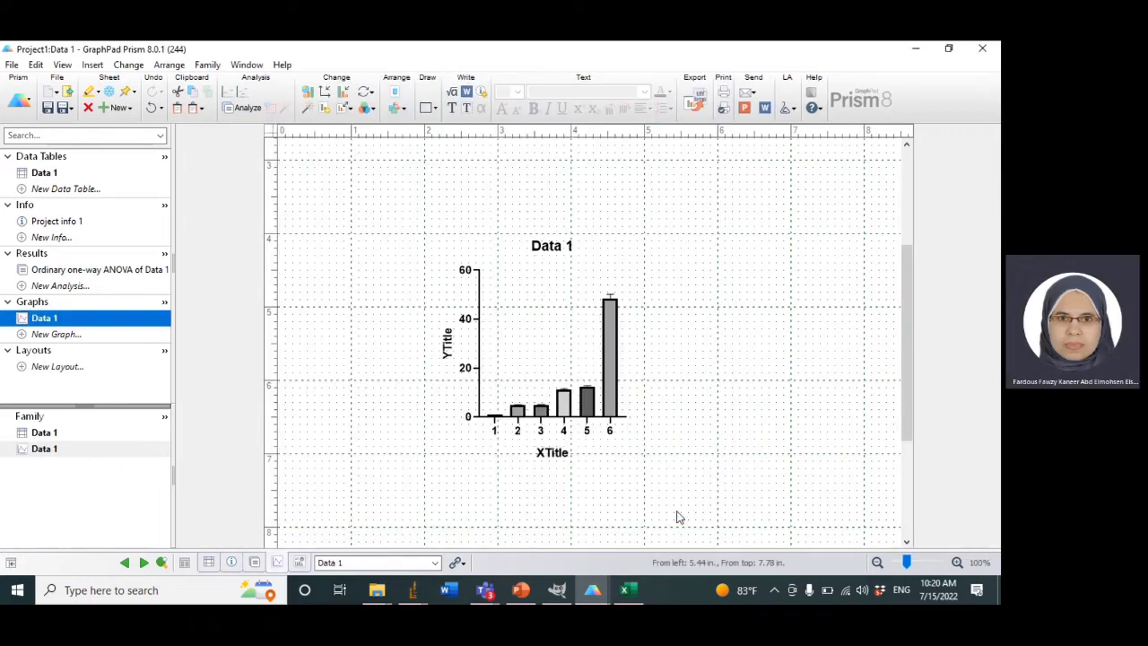
Delete the graph's X-axis title and set the Y-axis title to "Fold of Change in Protein Level".
{"action": "left_click", "coordinate": [543, 452]}
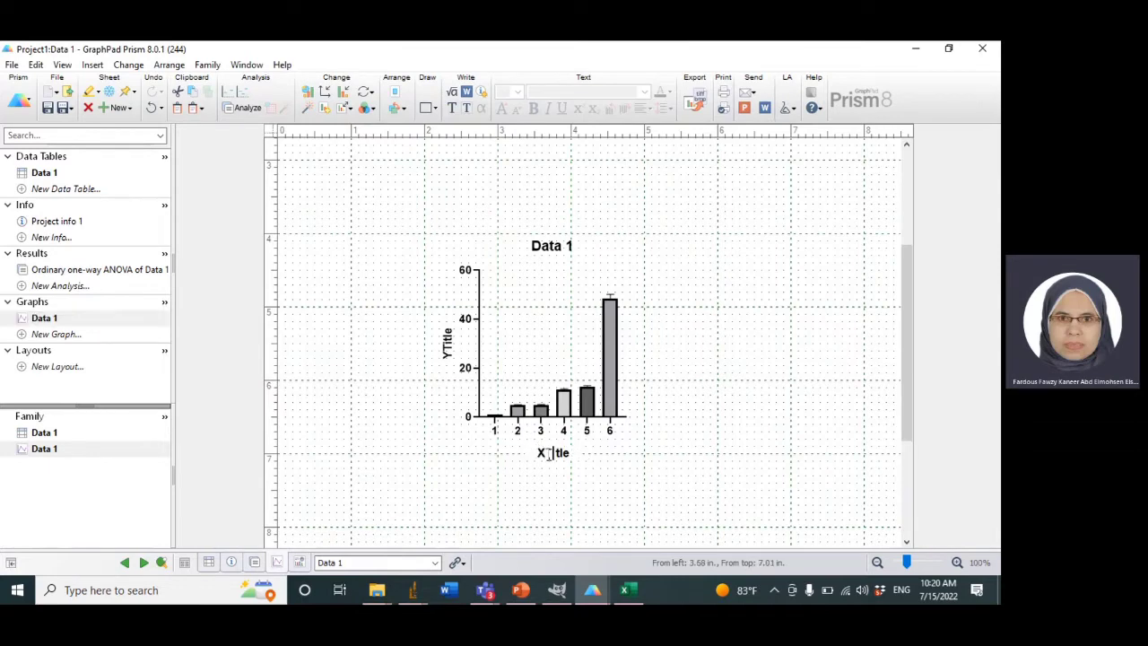
{"action": "left_click", "coordinate": [549, 453]}
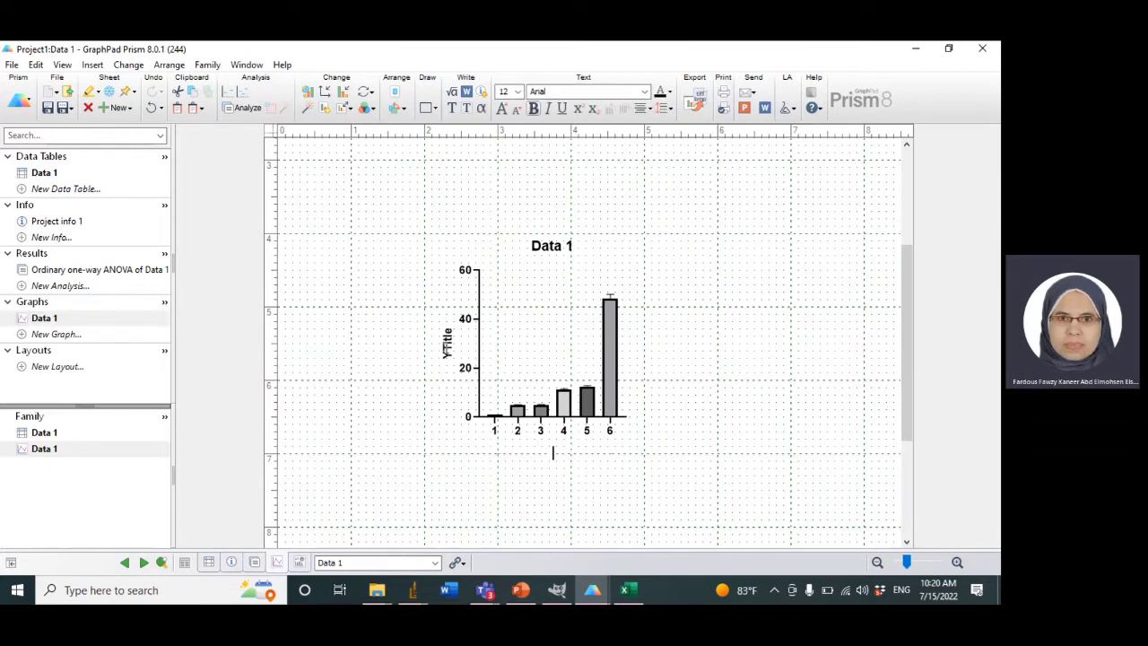
{"action": "left_click", "coordinate": [449, 343]}
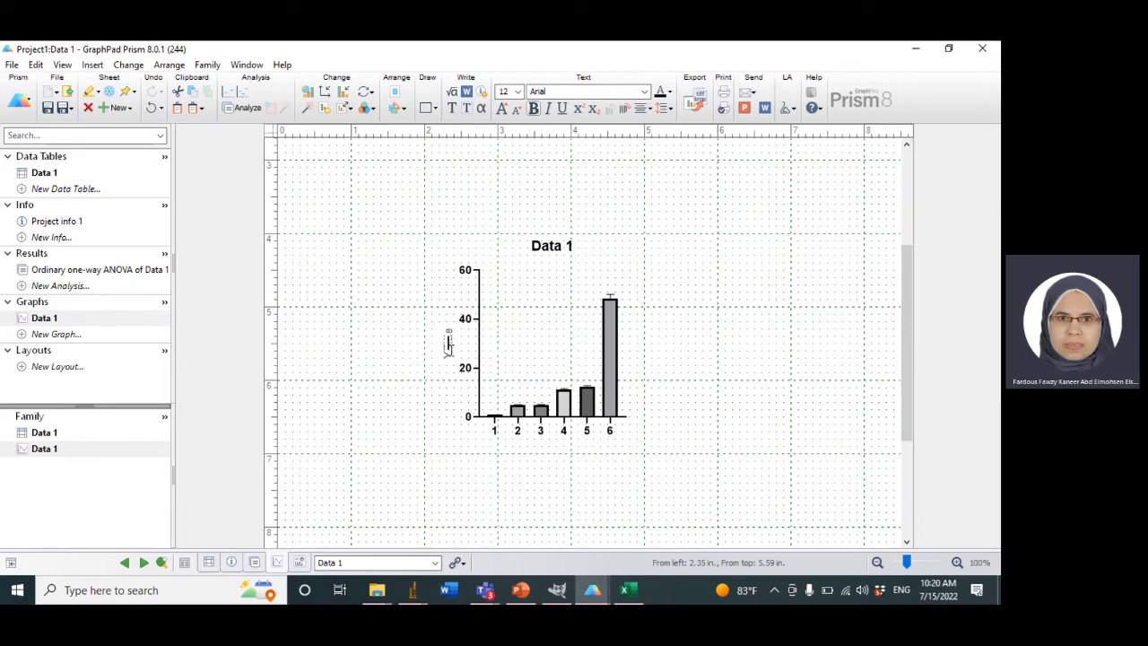
{"action": "type", "text": "Fol"}
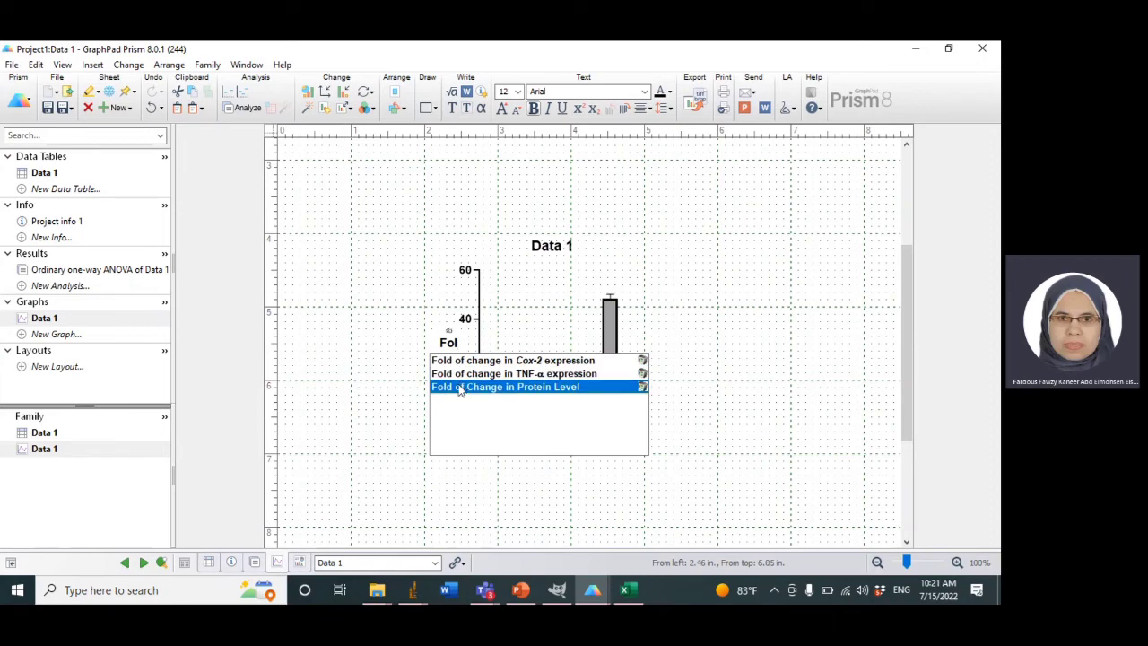
{"action": "left_click", "coordinate": [459, 387]}
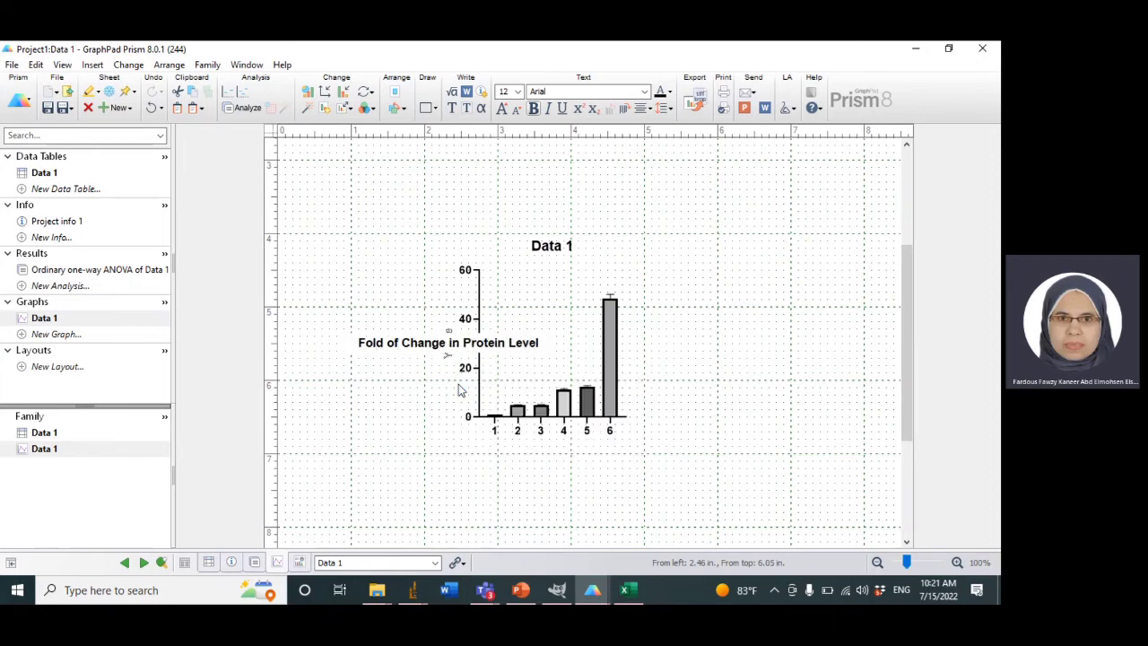
{"action": "left_click", "coordinate": [392, 403]}
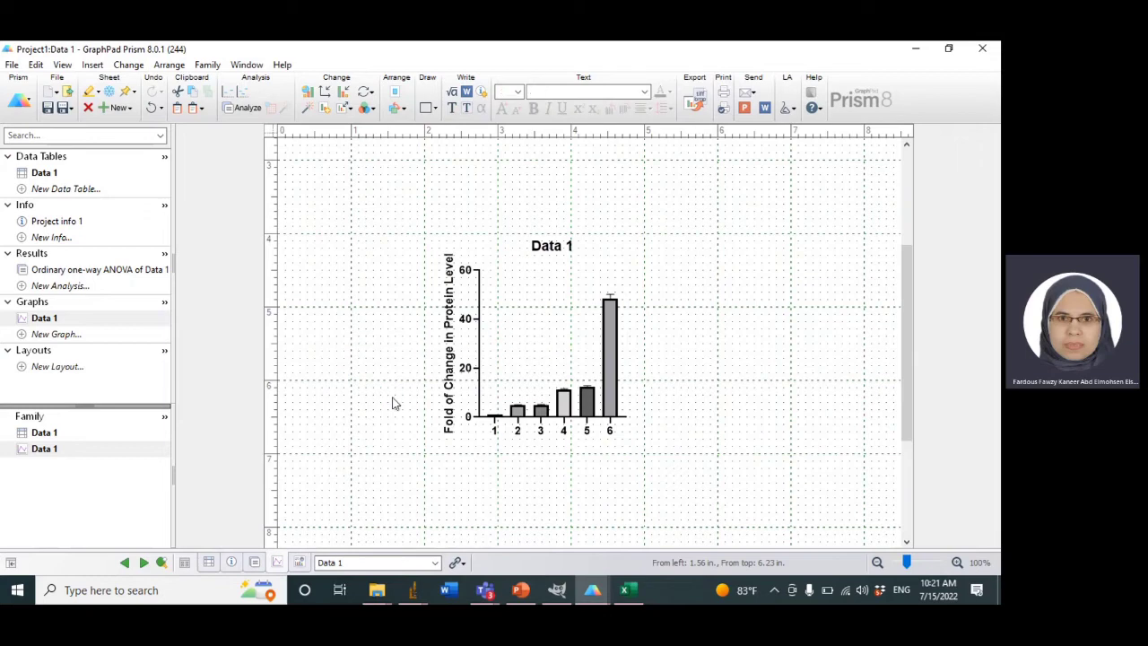
Remove the graph title "Data 1" and lengthen the X axis to about 2.7 inches.
{"action": "left_click", "coordinate": [480, 359]}
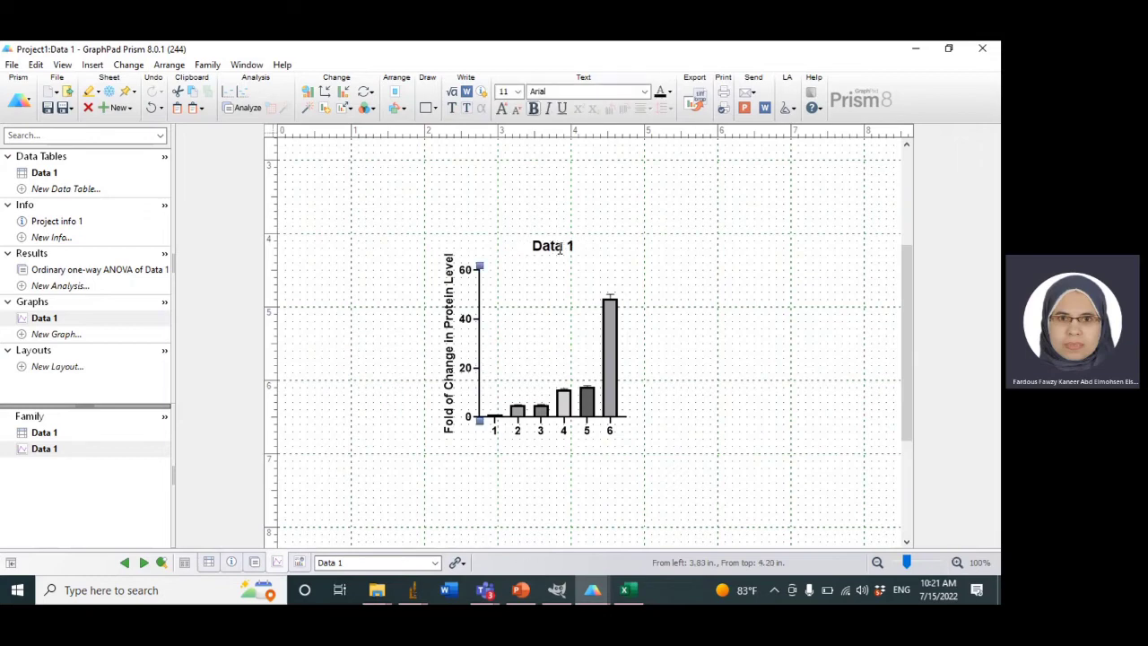
{"action": "left_click", "coordinate": [627, 422]}
{"action": "left_click_drag", "start_coordinate": [628, 420], "coordinate": [683, 418]}
{"action": "double_click", "coordinate": [449, 369]}
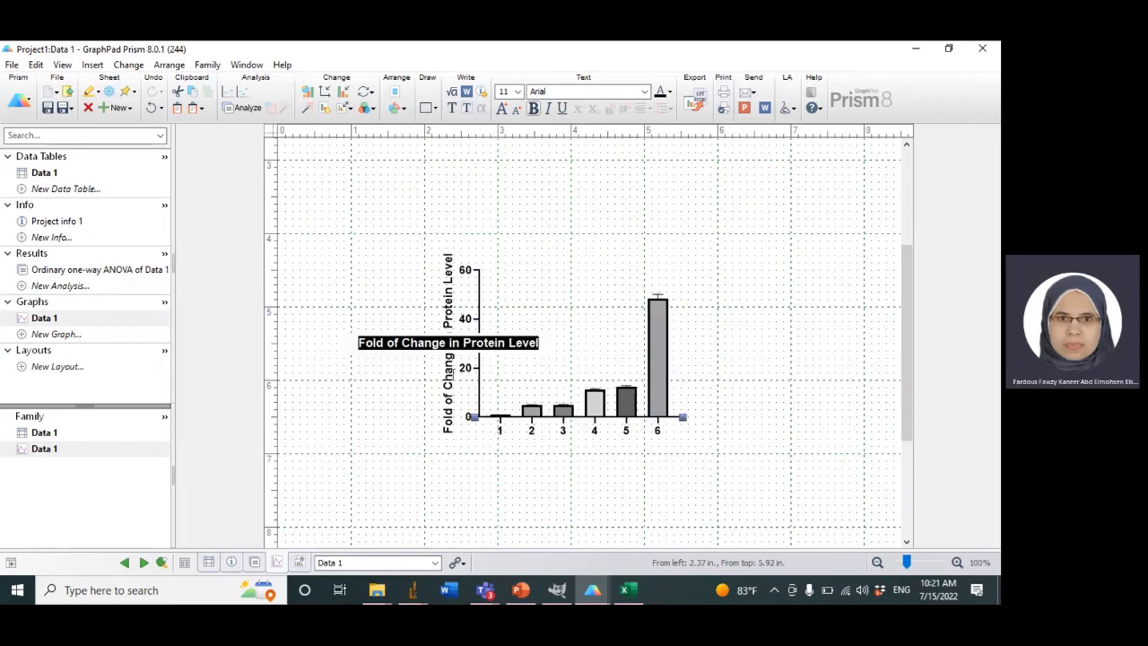
{"action": "left_click", "coordinate": [543, 437]}
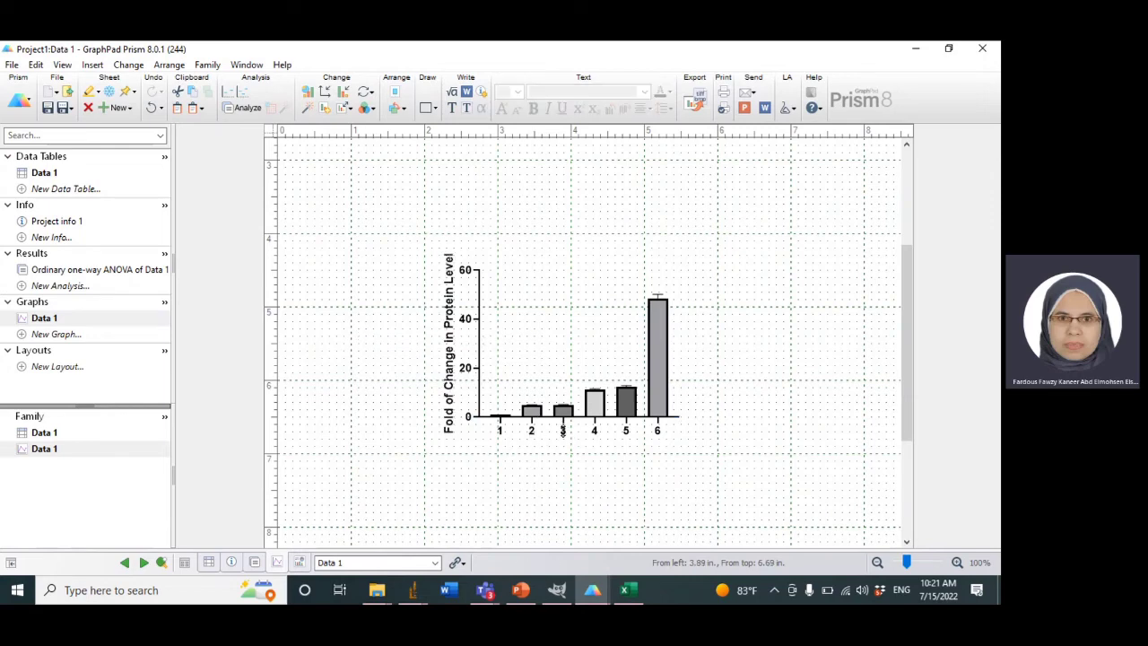
{"action": "left_click", "coordinate": [563, 432]}
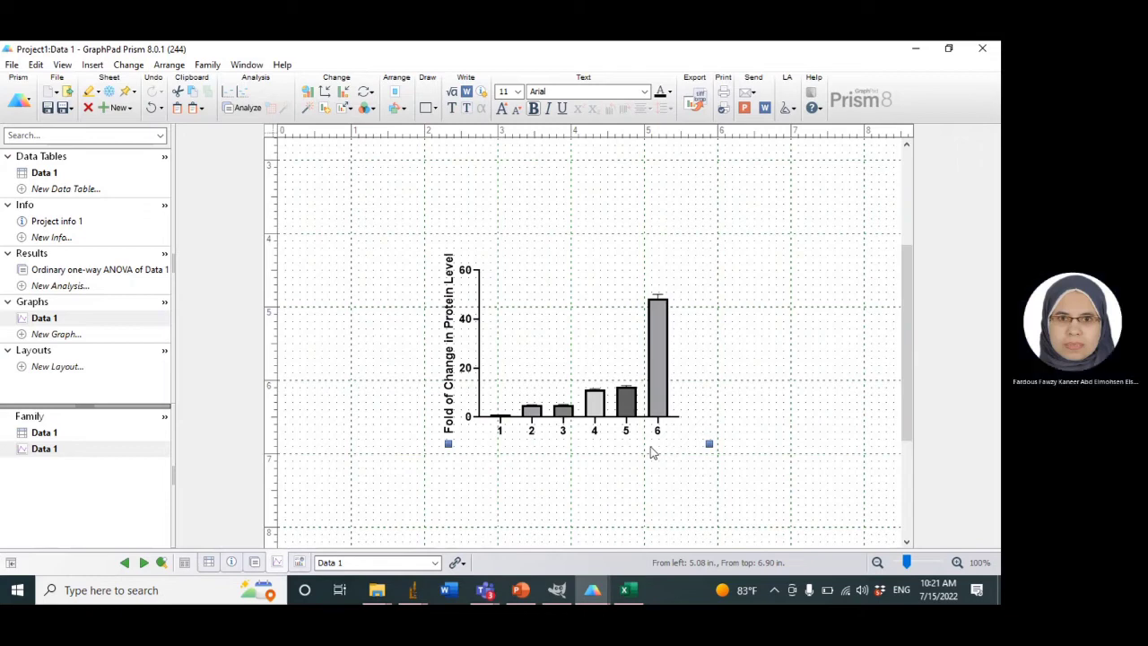
{"action": "left_click", "coordinate": [556, 348]}
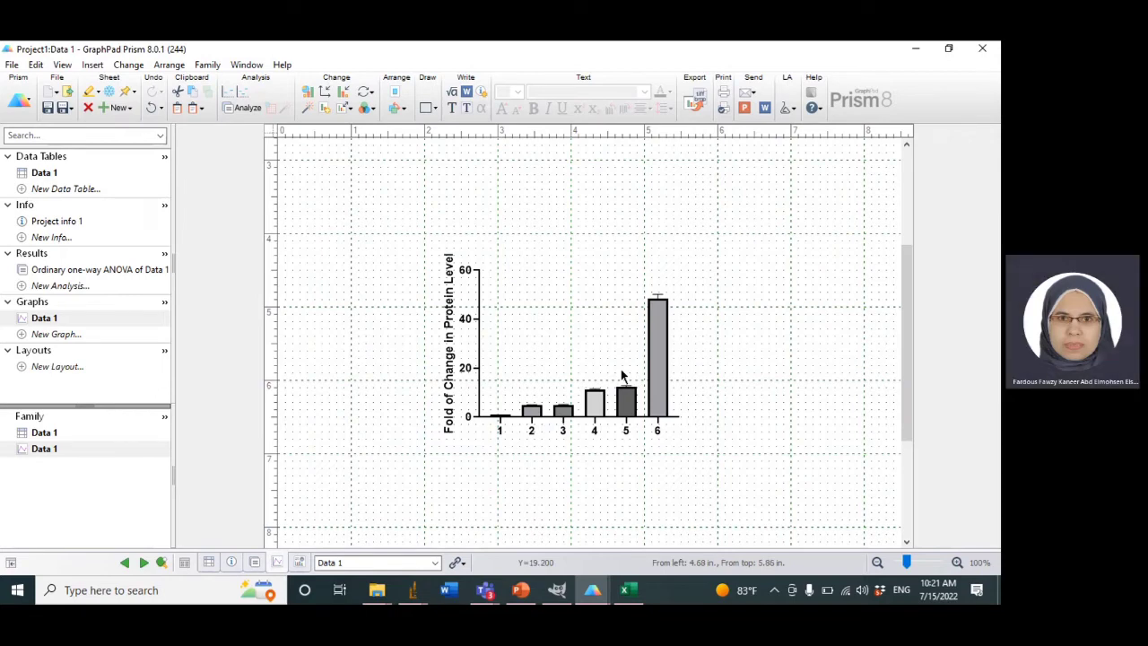
Copy the ** significance summary of 1 vs. 2 from the ANOVA's multiple comparisons and place it on the graph above bar 2.
{"action": "left_click", "coordinate": [77, 273]}
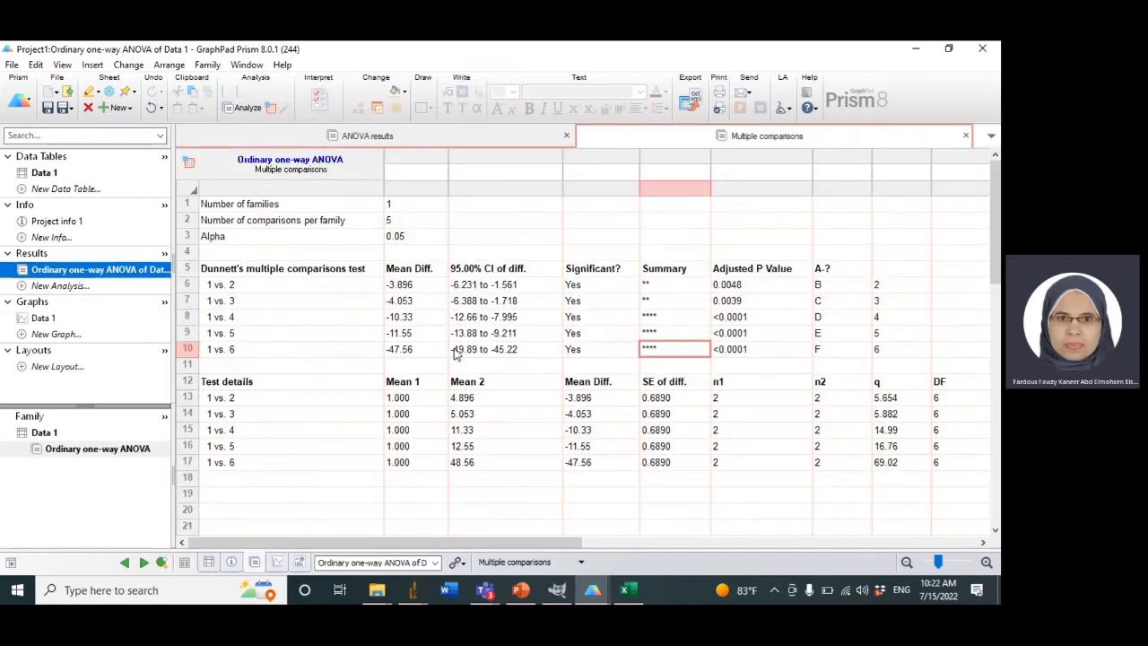
{"action": "left_click", "coordinate": [650, 289]}
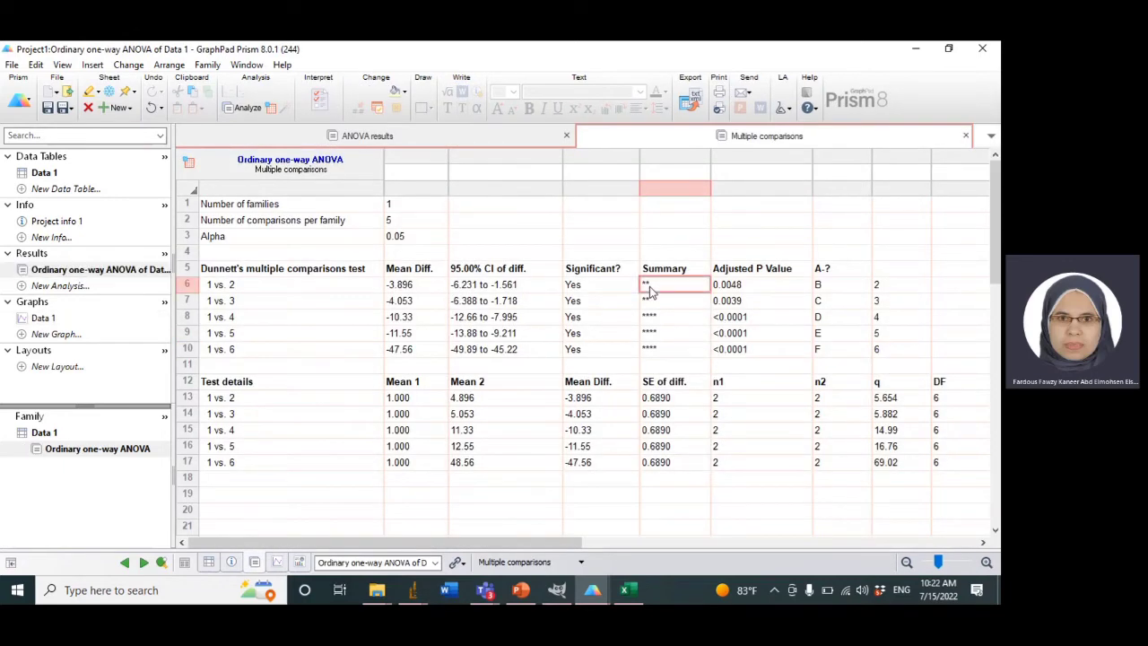
{"action": "left_click", "coordinate": [37, 321]}
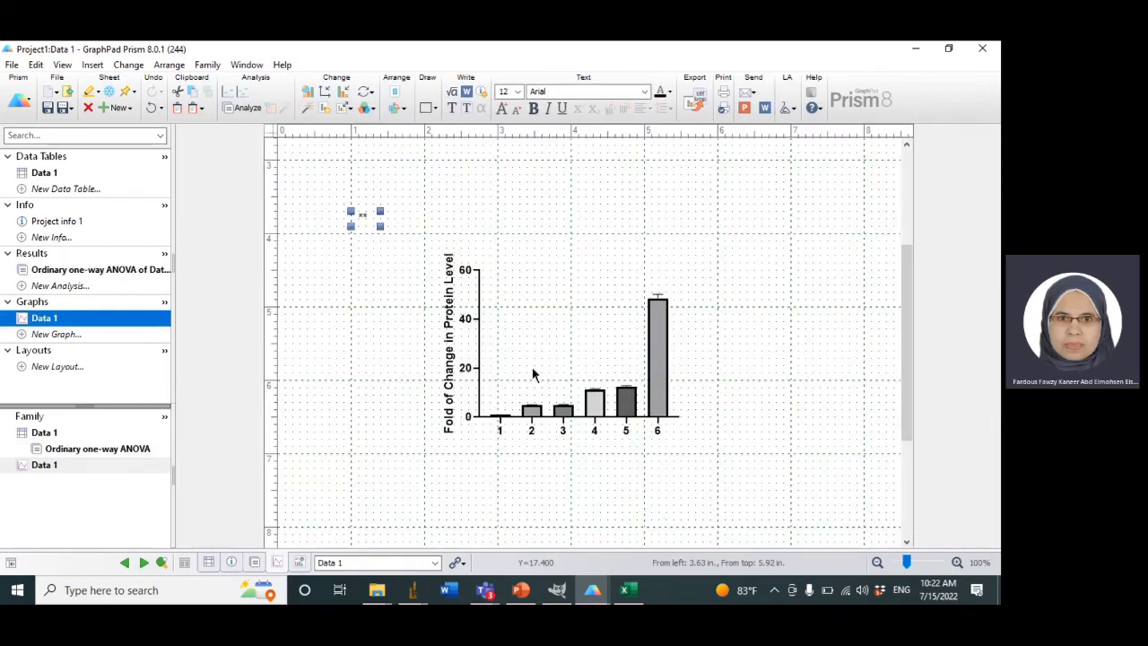
{"action": "left_click_drag", "start_coordinate": [365, 221], "coordinate": [530, 392]}
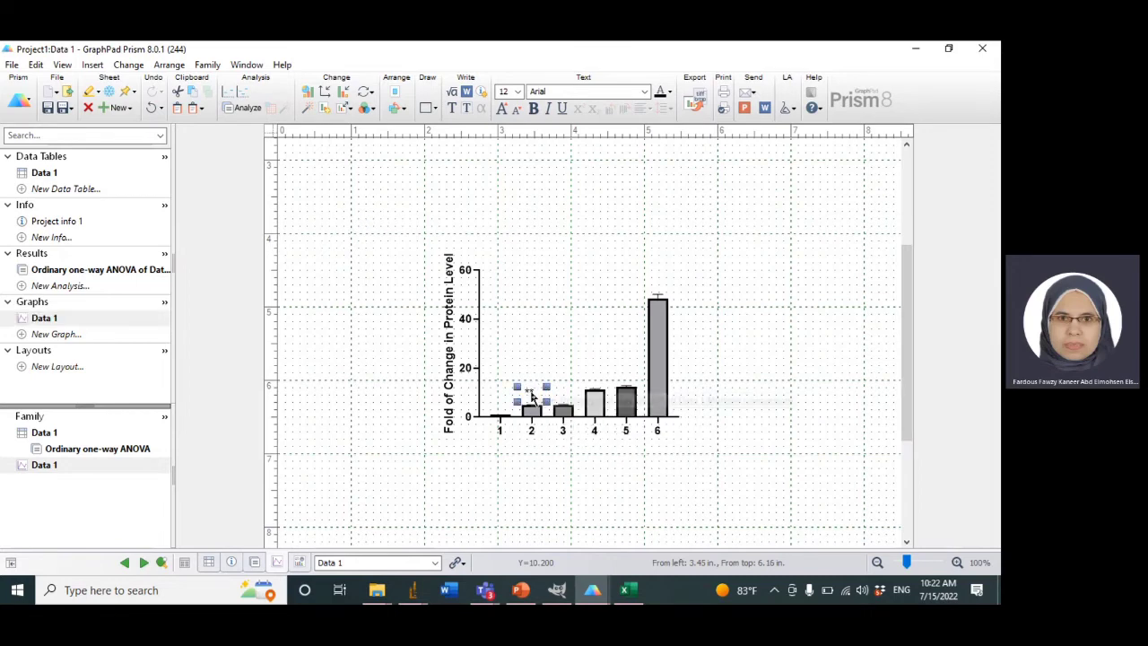
Copy the ** significance summary of 1 vs. 3 from the multiple comparisons results and place it above bar 3 on the graph.
{"action": "left_click", "coordinate": [73, 272]}
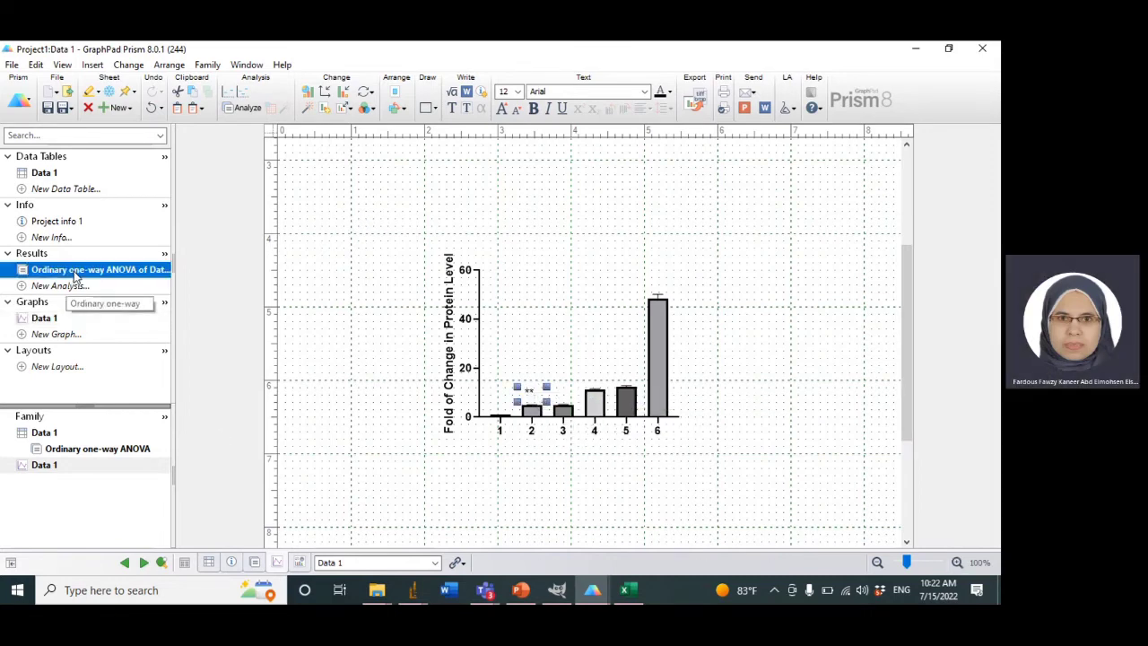
{"action": "left_click", "coordinate": [660, 305]}
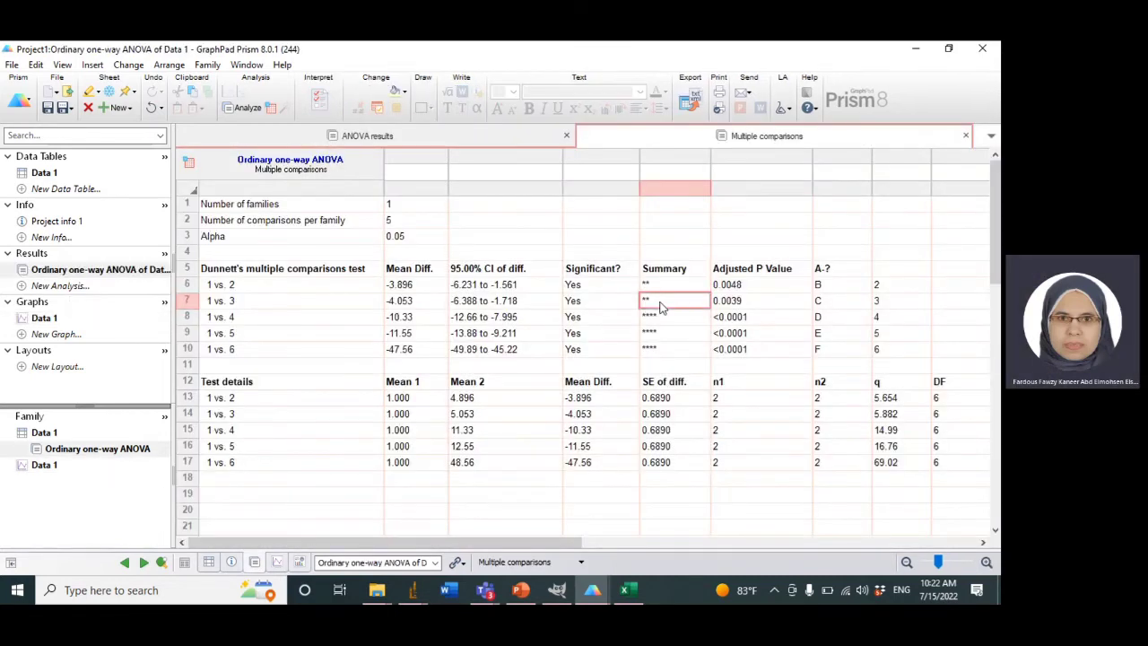
{"action": "left_click", "coordinate": [45, 319]}
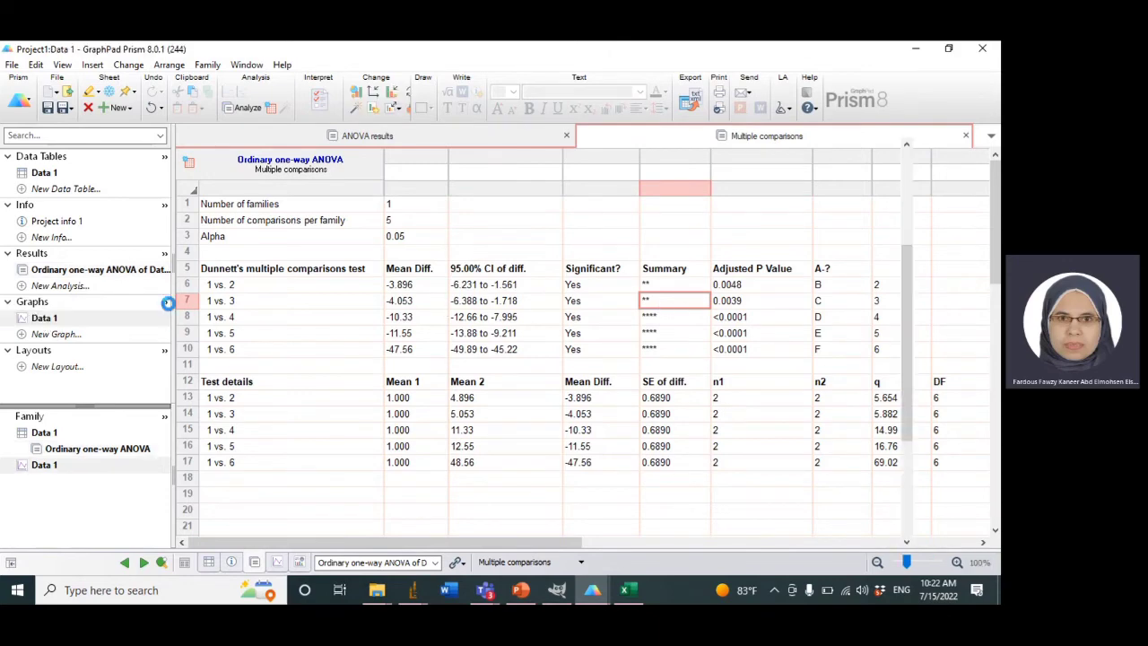
{"action": "left_click", "coordinate": [556, 376]}
{"action": "mouse_move", "coordinate": [556, 377]}
{"action": "left_mouse_down"}
{"action": "mouse_move", "coordinate": [366, 220]}
{"action": "mouse_move", "coordinate": [570, 351]}
{"action": "mouse_move", "coordinate": [559, 391]}
{"action": "left_mouse_up"}
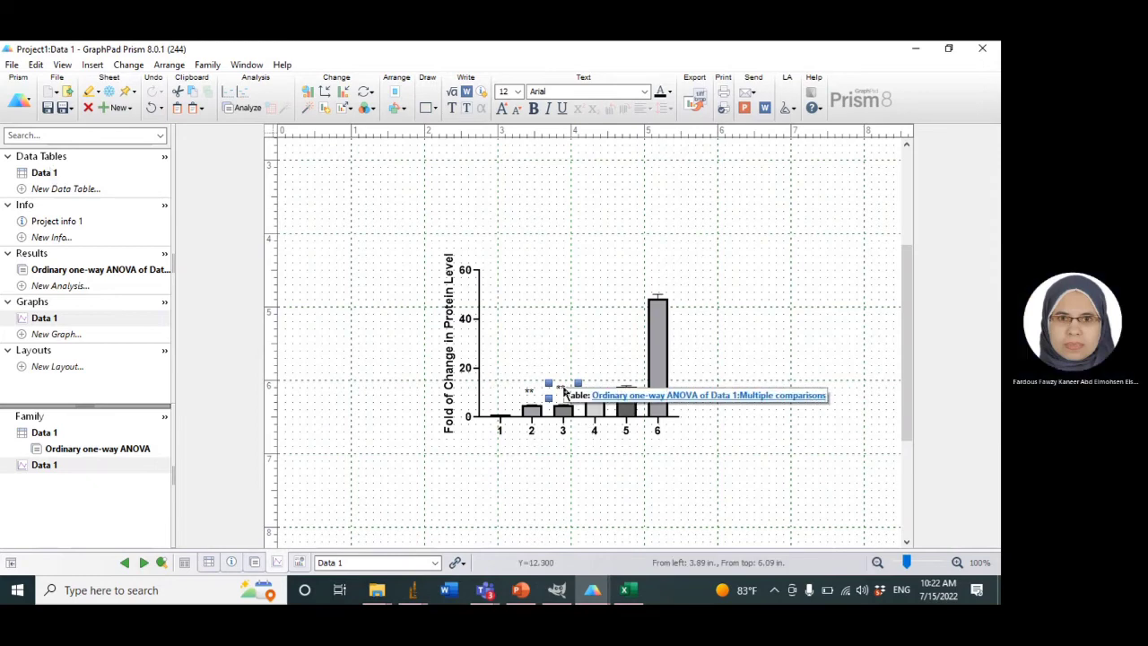
Copy the **** significance summary of 1 vs. 4 onto the graph and position it just above bar 4.
{"action": "left_click", "coordinate": [134, 276]}
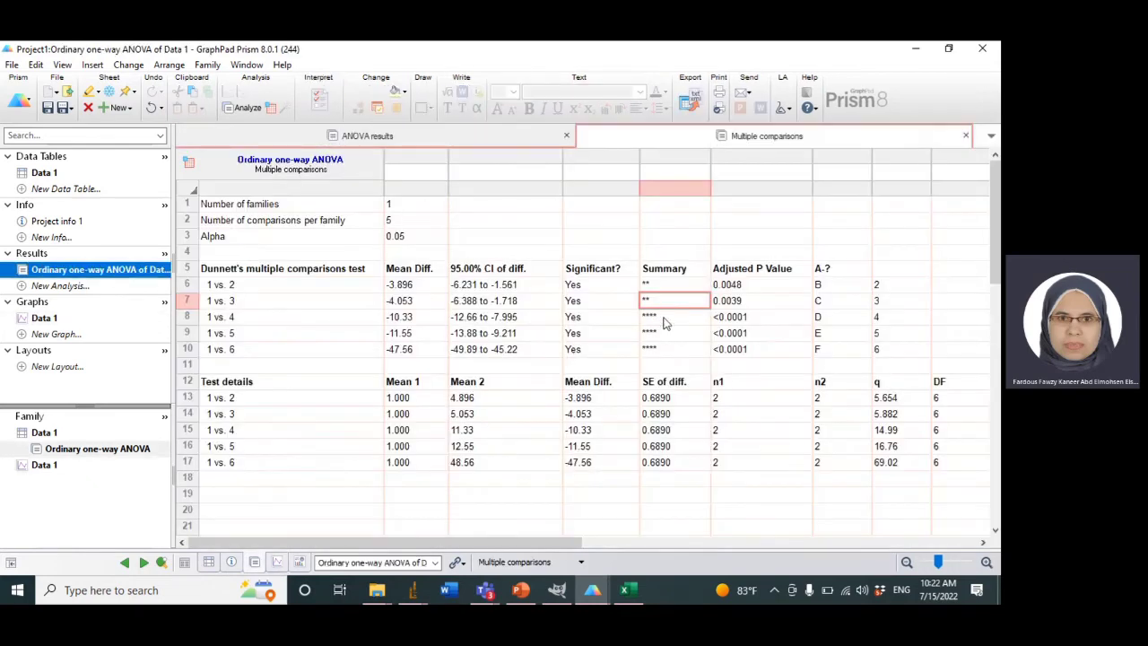
{"action": "left_click", "coordinate": [665, 321]}
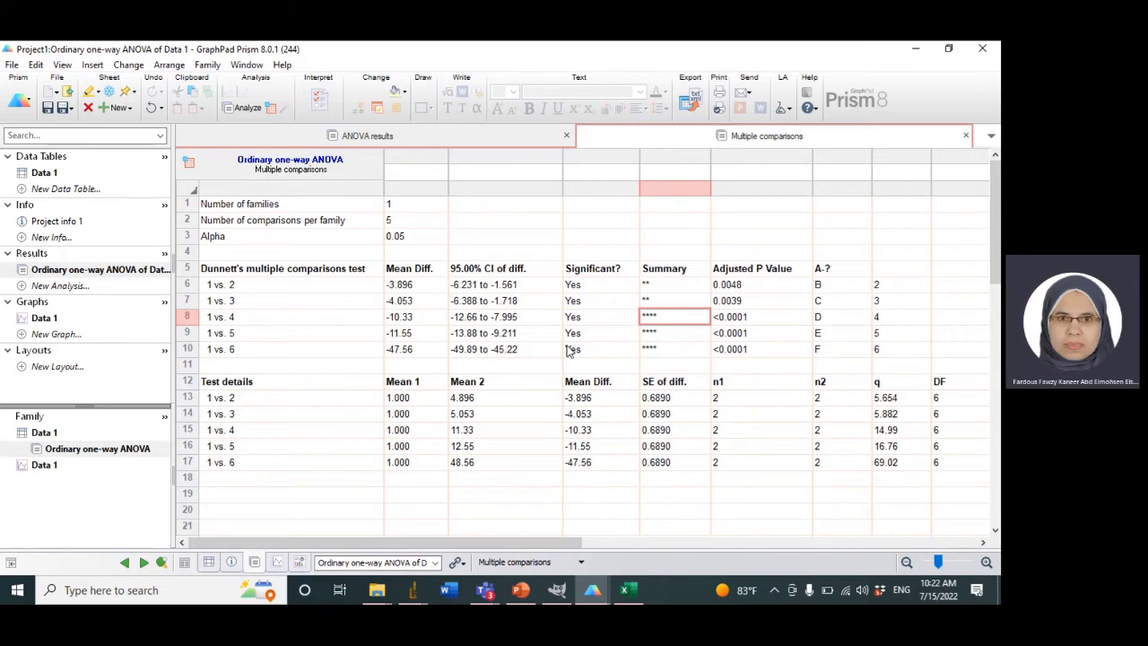
{"action": "left_click", "coordinate": [46, 319]}
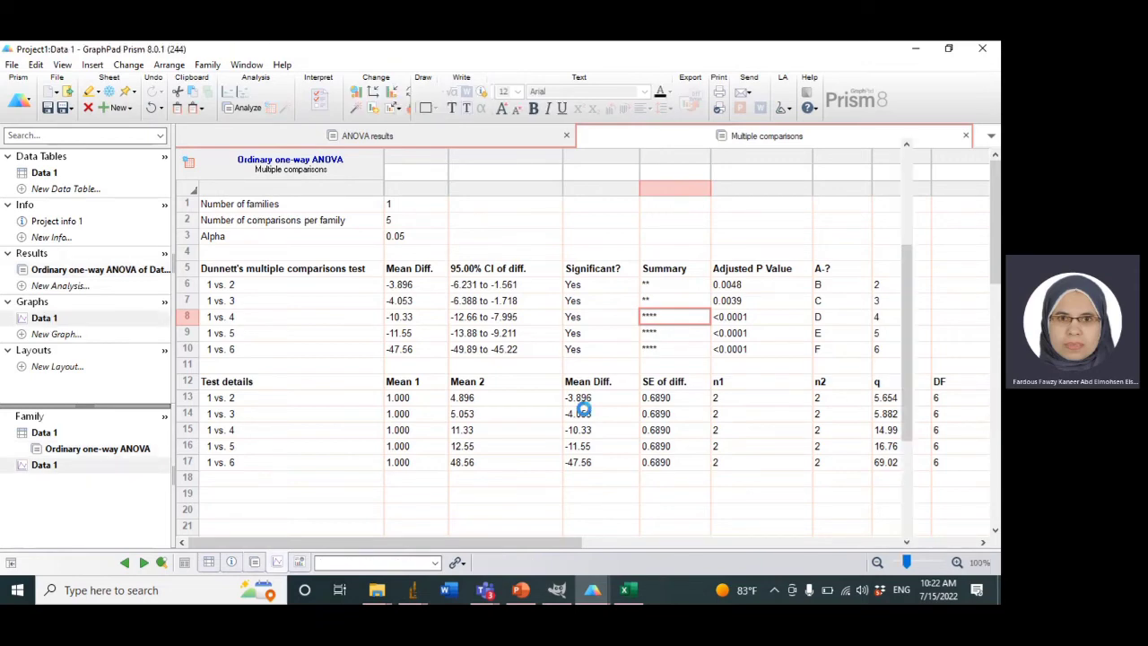
{"action": "mouse_move", "coordinate": [587, 378]}
{"action": "left_mouse_down"}
{"action": "mouse_move", "coordinate": [369, 219]}
{"action": "mouse_move", "coordinate": [592, 375]}
{"action": "left_mouse_up"}
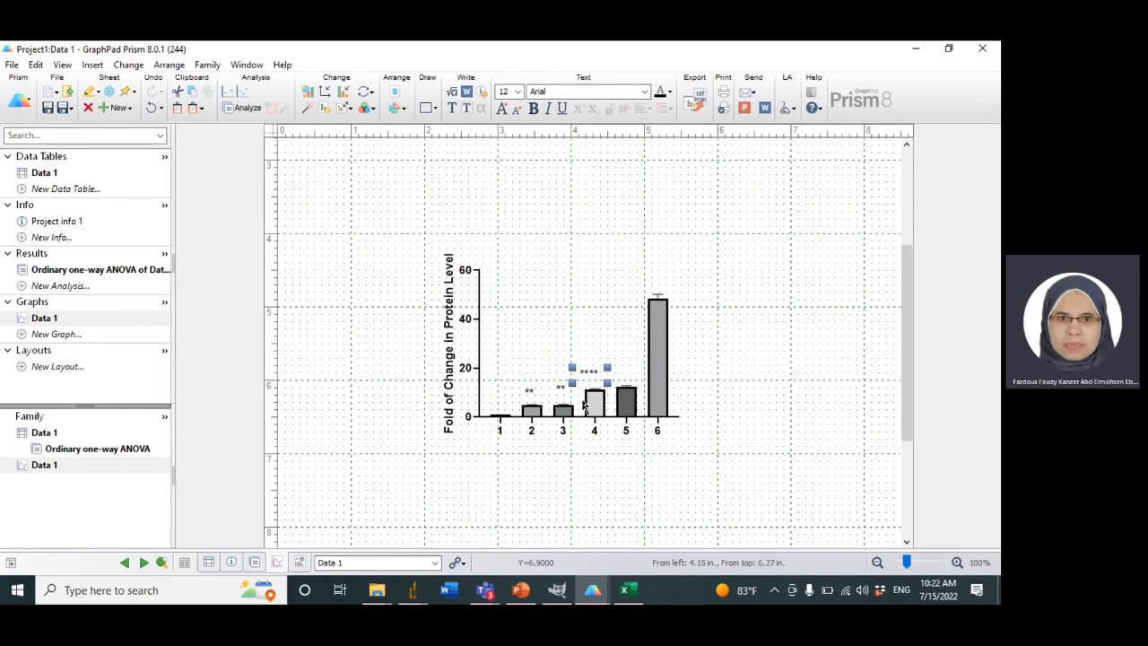
{"action": "key", "text": "Down"}
{"action": "key", "text": "Down"}
{"action": "key", "text": "Down"}
{"action": "key", "text": "Down"}
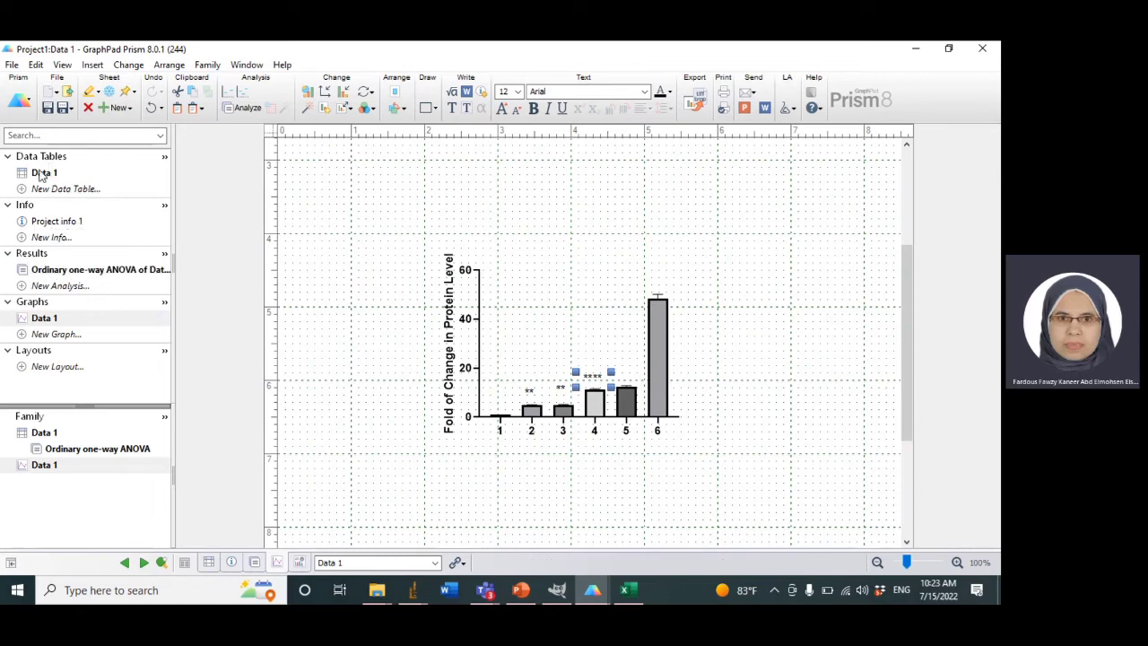
Copy the **** significance summary of 1 vs. 5 from the multiple comparisons results and place it above bar 5 on the graph.
{"action": "left_click", "coordinate": [96, 271]}
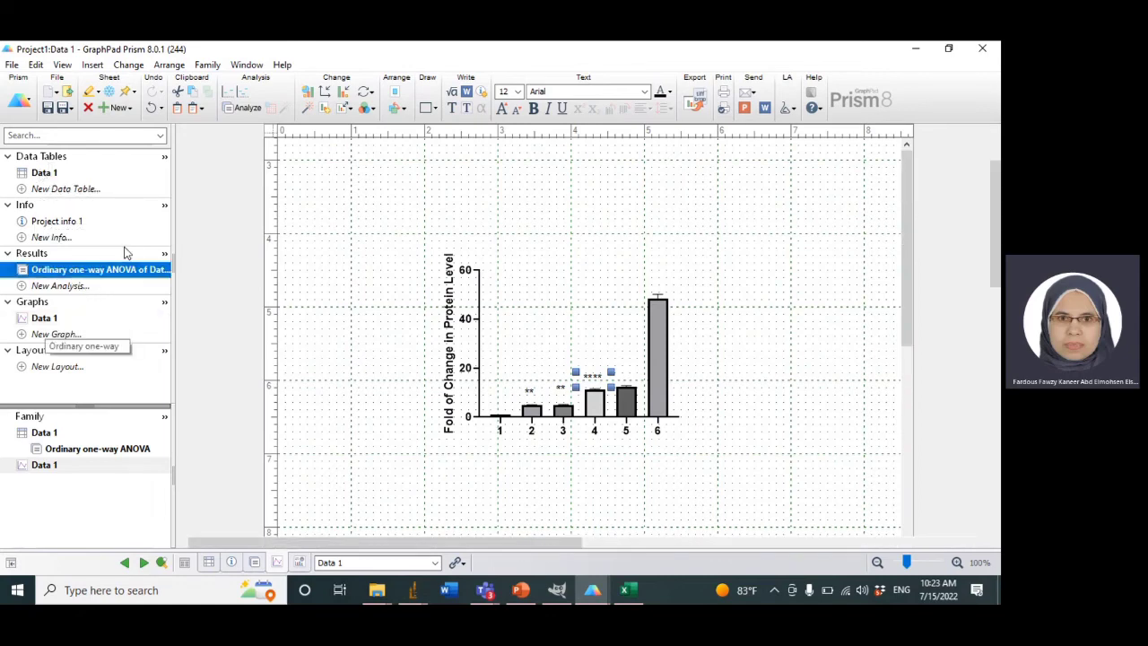
{"action": "left_click", "coordinate": [658, 334]}
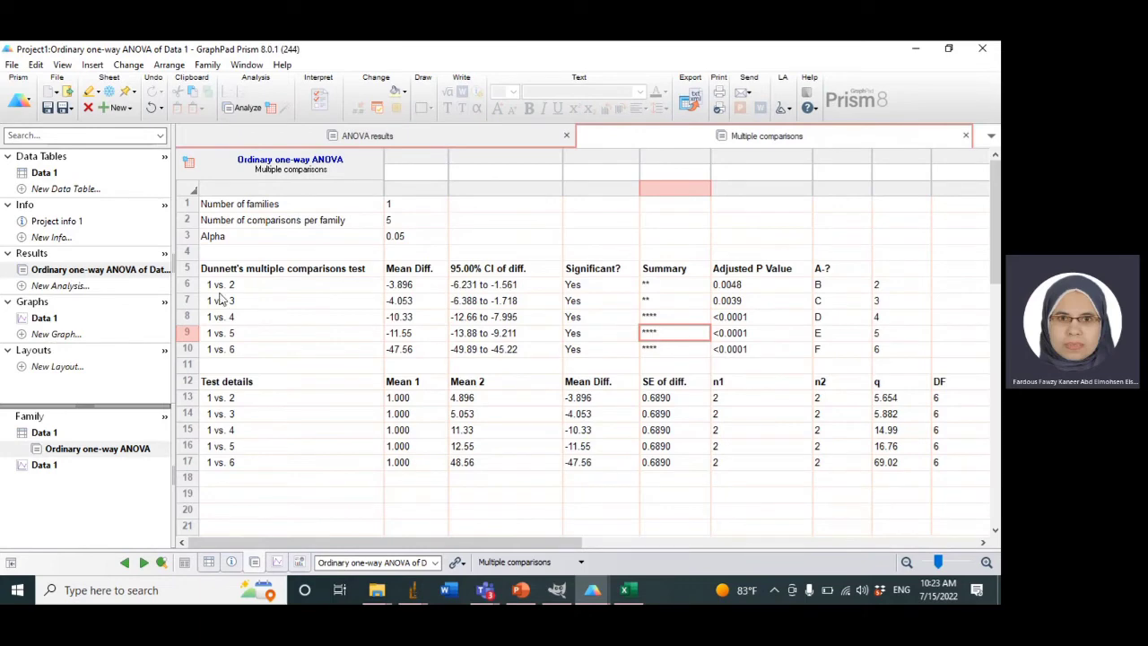
{"action": "left_click", "coordinate": [43, 319]}
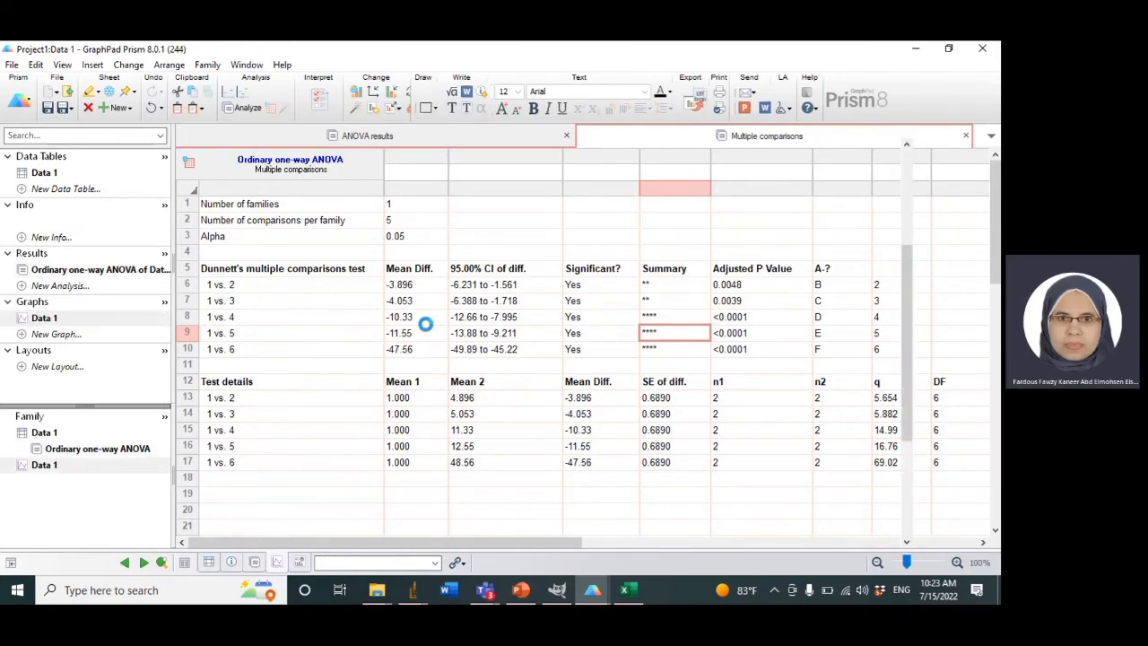
{"action": "key", "text": "ctrl+v"}
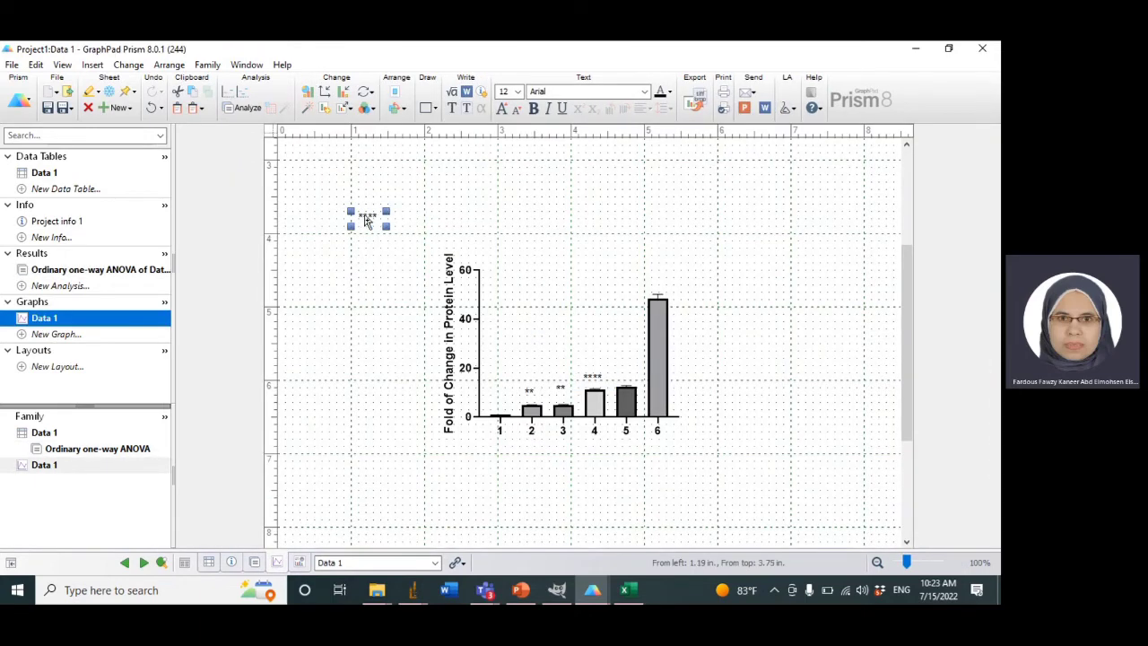
{"action": "left_click_drag", "start_coordinate": [366, 221], "coordinate": [625, 372]}
Copy the **** significance summary of 1 vs. 6 from the multiple comparisons onto the graph and position it just above bar 6.
{"action": "left_click", "coordinate": [124, 269]}
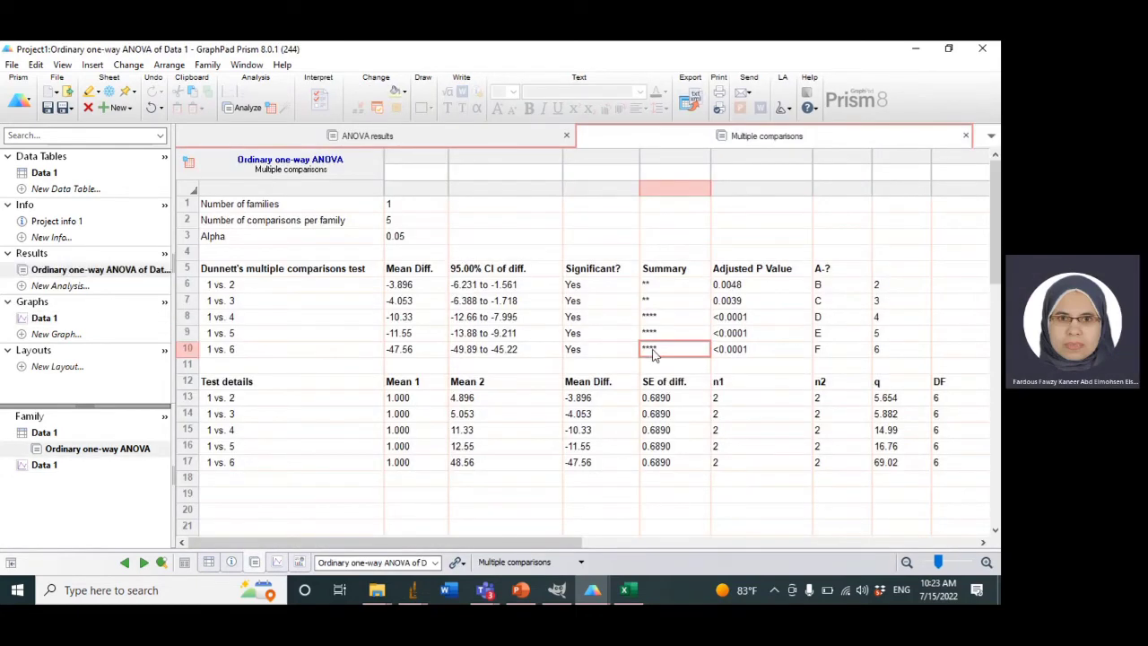
{"action": "left_click", "coordinate": [49, 320]}
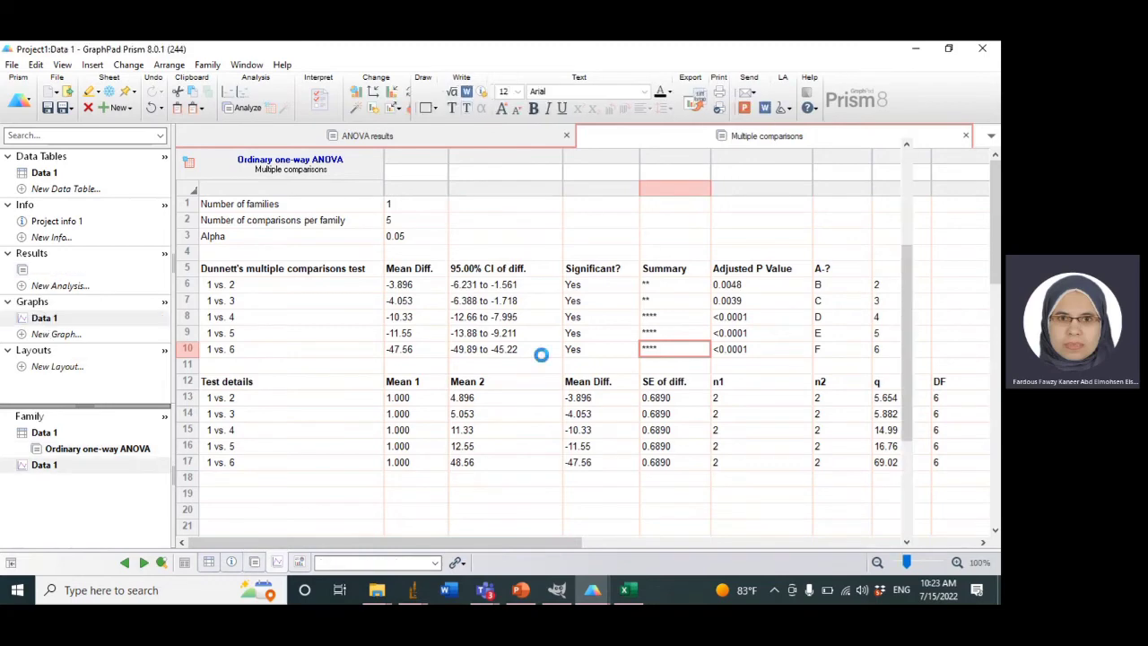
{"action": "key", "text": "ctrl+v"}
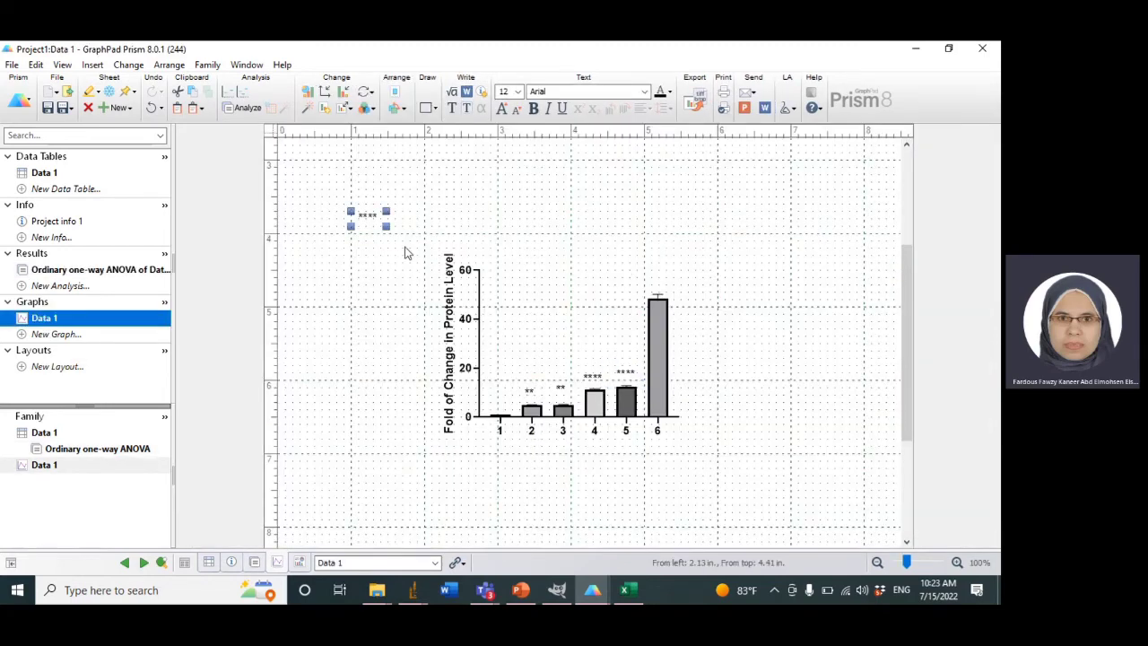
{"action": "left_click_drag", "start_coordinate": [366, 221], "coordinate": [659, 285]}
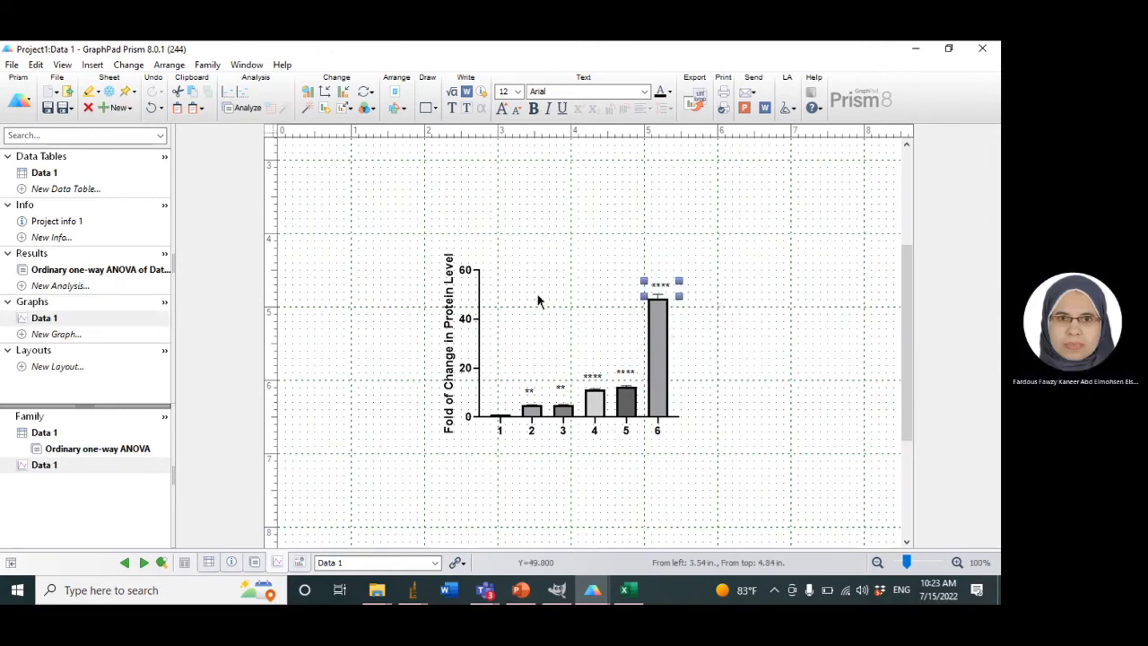
{"action": "left_click", "coordinate": [661, 374]}
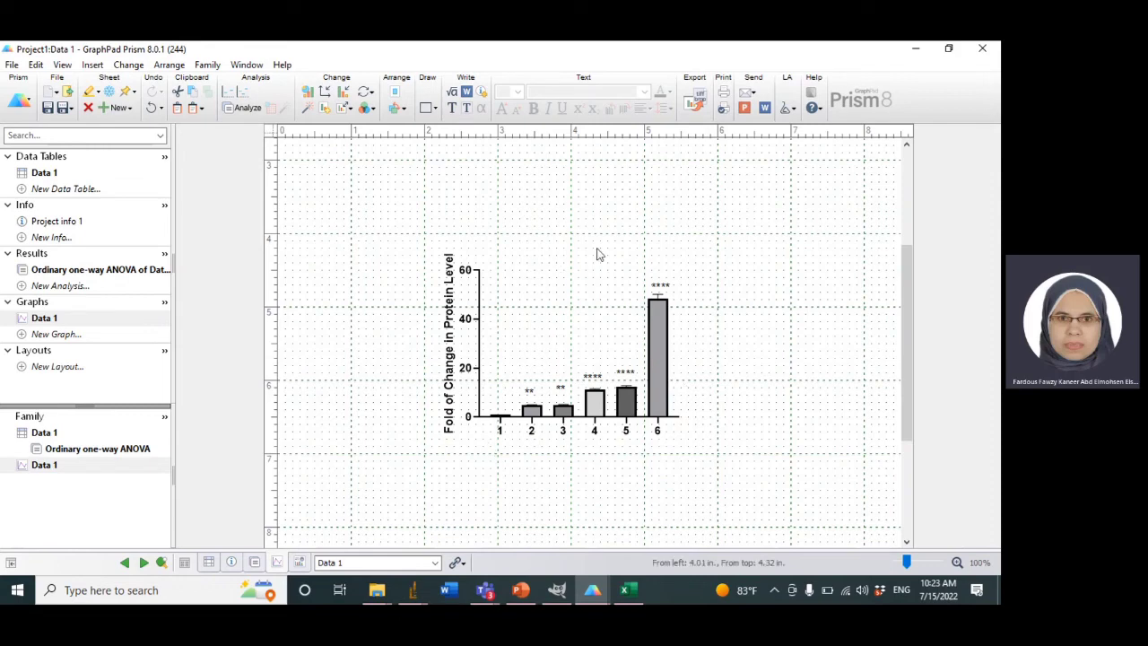
Change the bar graph's color scheme to Colors.
{"action": "mouse_move", "coordinate": [657, 340]}
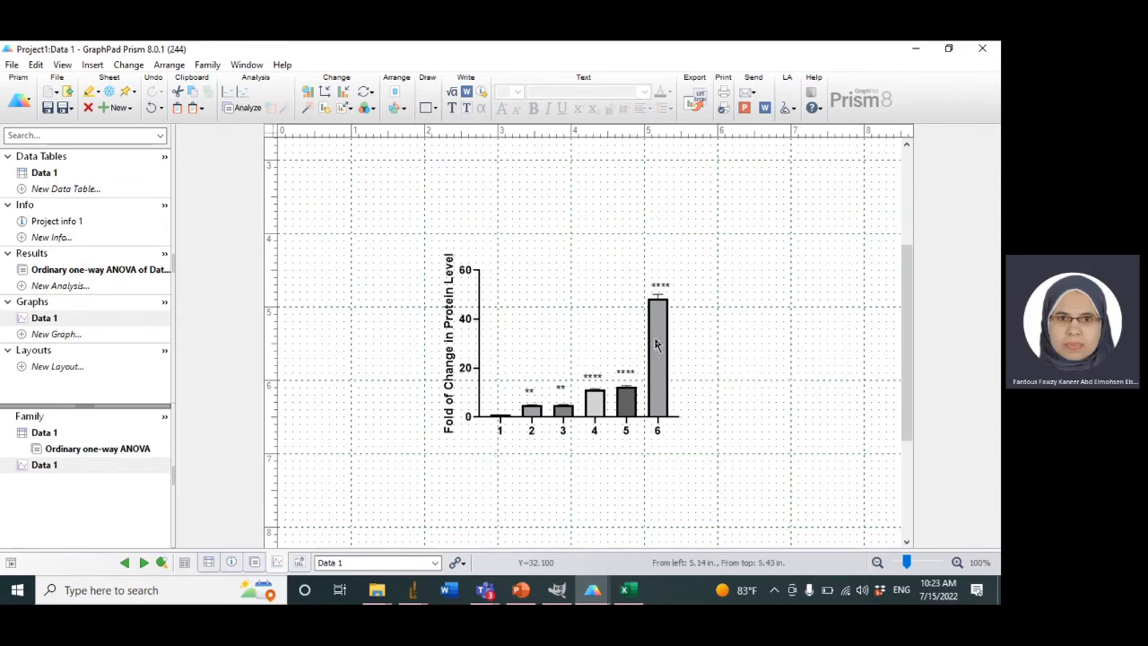
{"action": "left_click", "coordinate": [373, 109]}
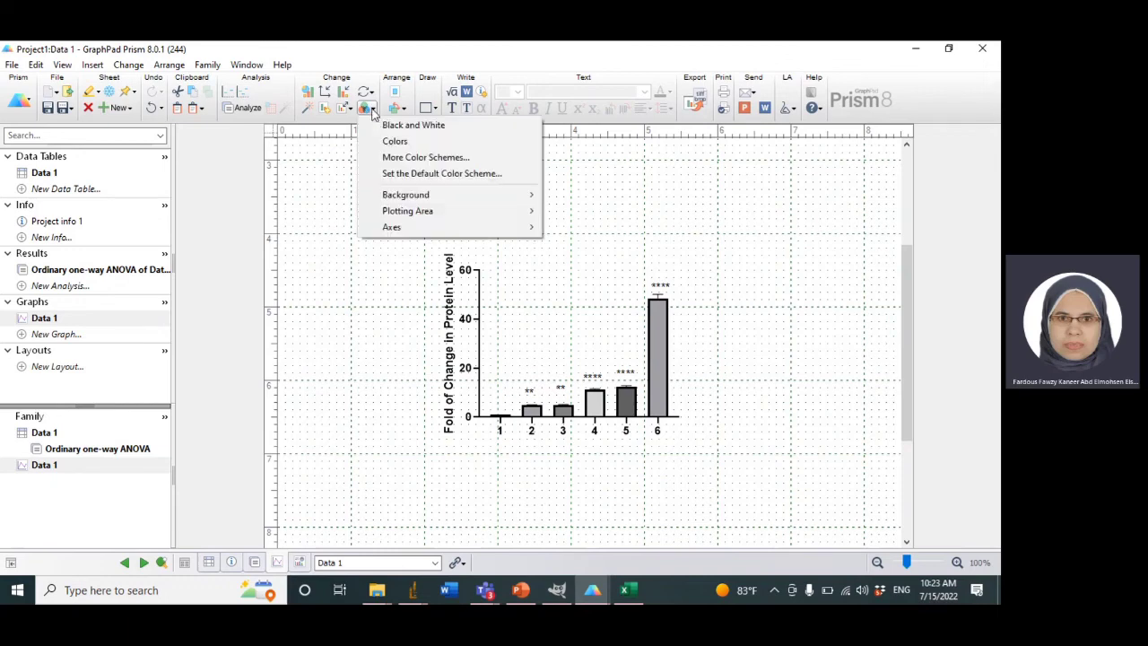
{"action": "left_click", "coordinate": [403, 146]}
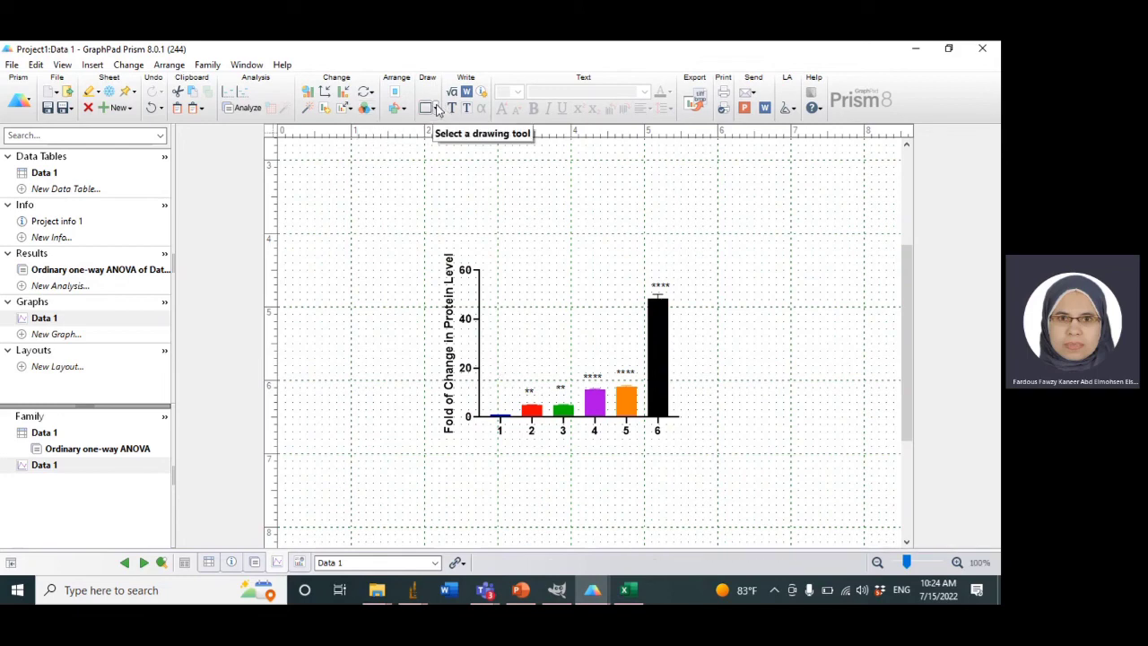
Draw a bracket line with downward ends above the bars, spanning from bar 6 to bar 1.
{"action": "left_click", "coordinate": [438, 107]}
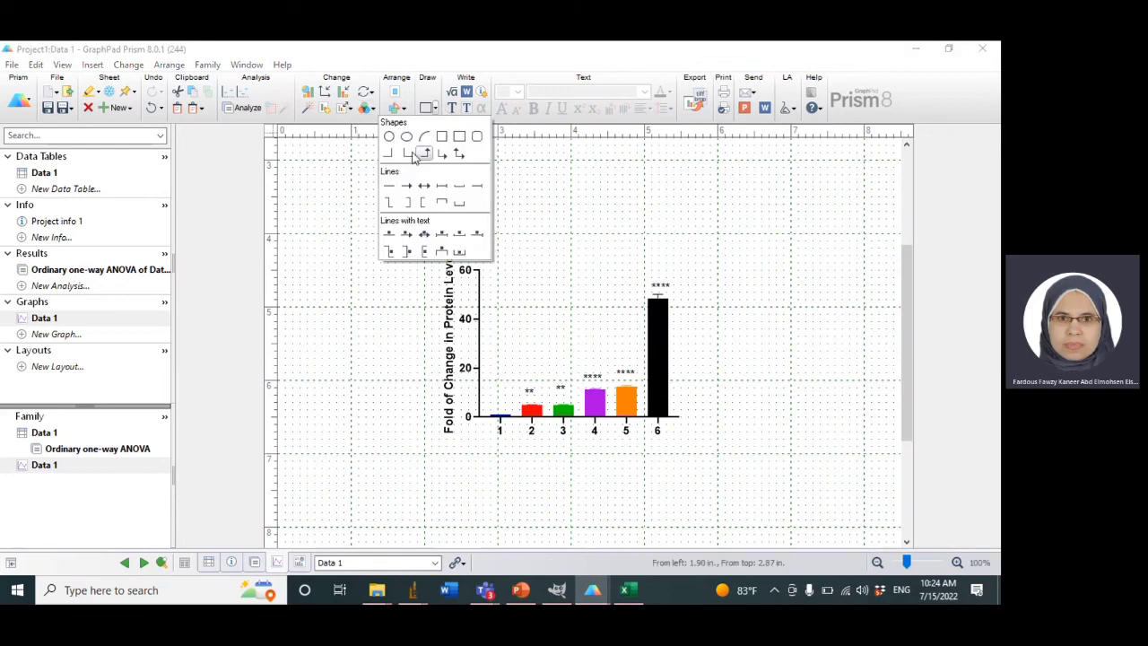
{"action": "left_click", "coordinate": [423, 204]}
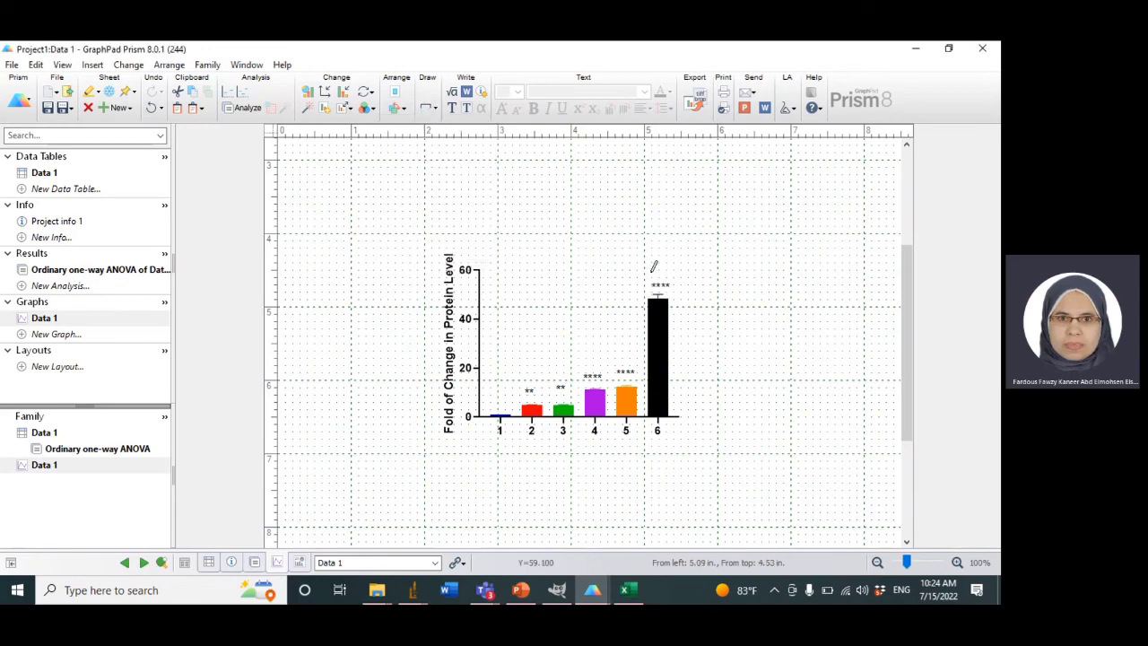
{"action": "mouse_move", "coordinate": [652, 271]}
{"action": "left_mouse_down"}
{"action": "mouse_move", "coordinate": [500, 271]}
{"action": "mouse_move", "coordinate": [498, 336]}
{"action": "mouse_move", "coordinate": [498, 284]}
{"action": "left_mouse_up"}
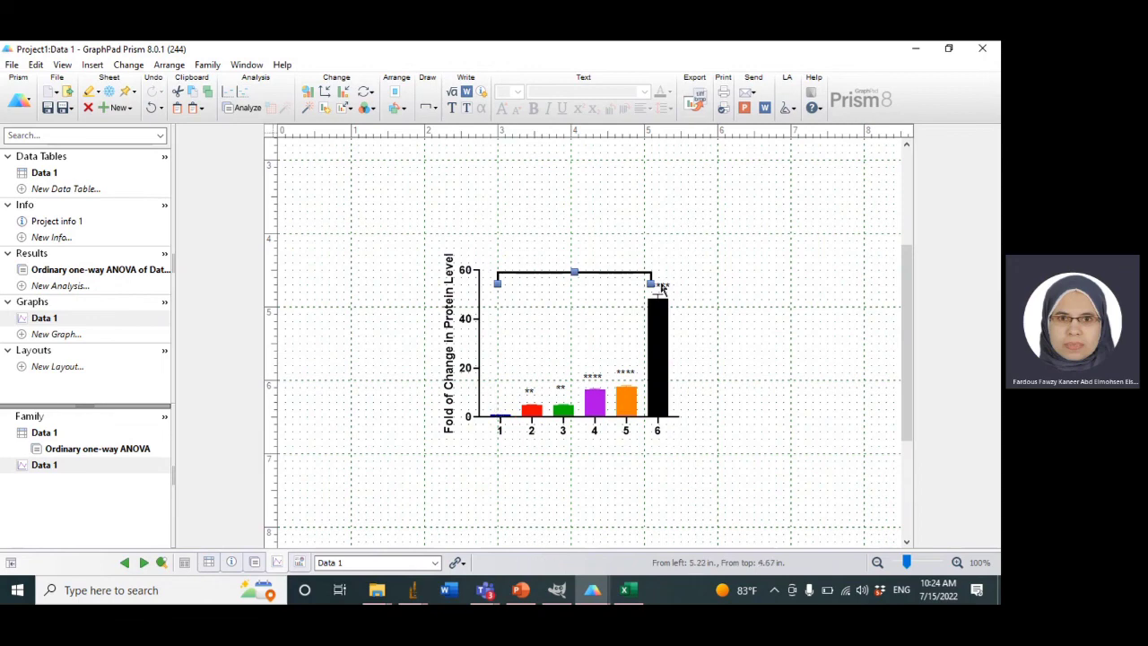
Delete the bracket line spanning bars 1 to 6 from the graph.
{"action": "left_click", "coordinate": [661, 287]}
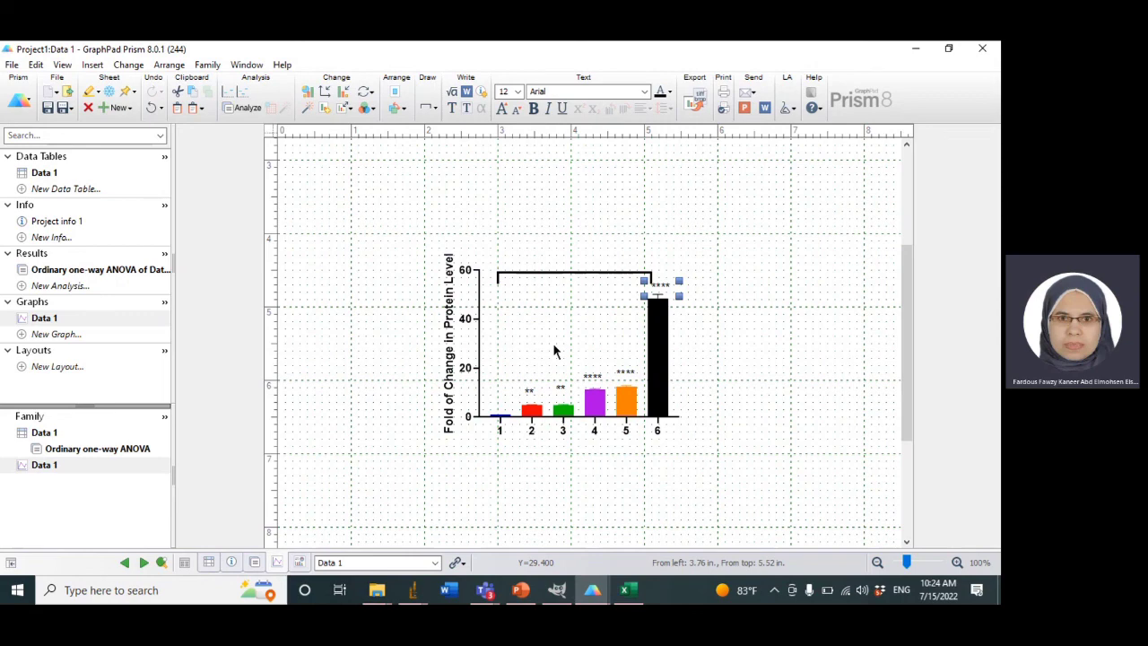
{"action": "left_click", "coordinate": [568, 274]}
{"action": "key", "text": "Delete"}
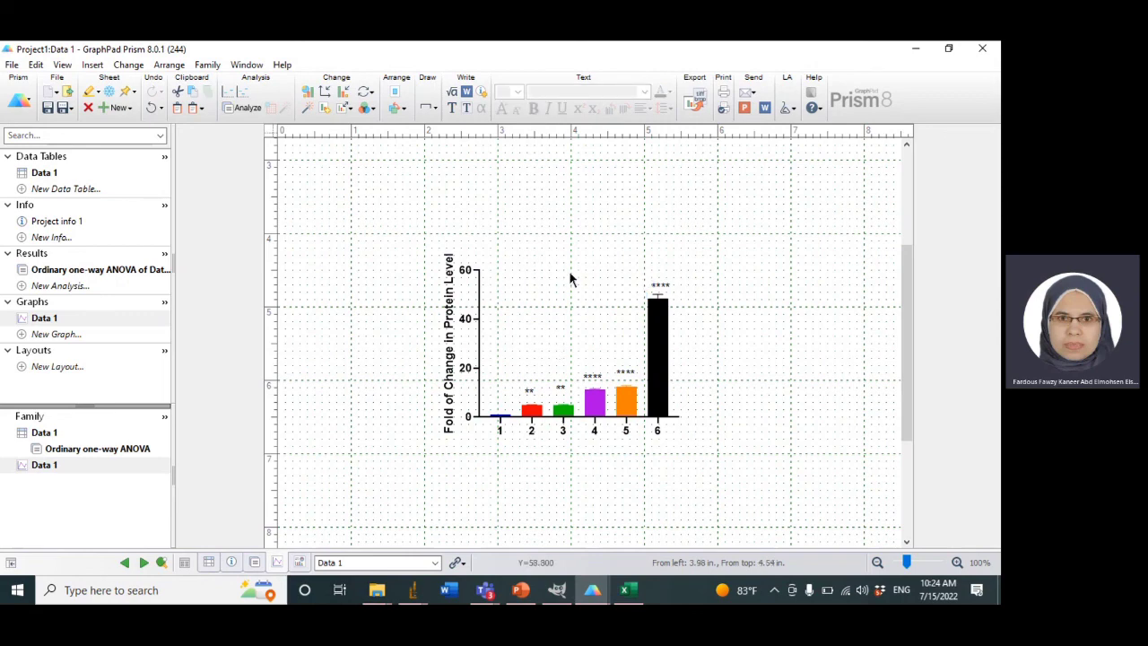